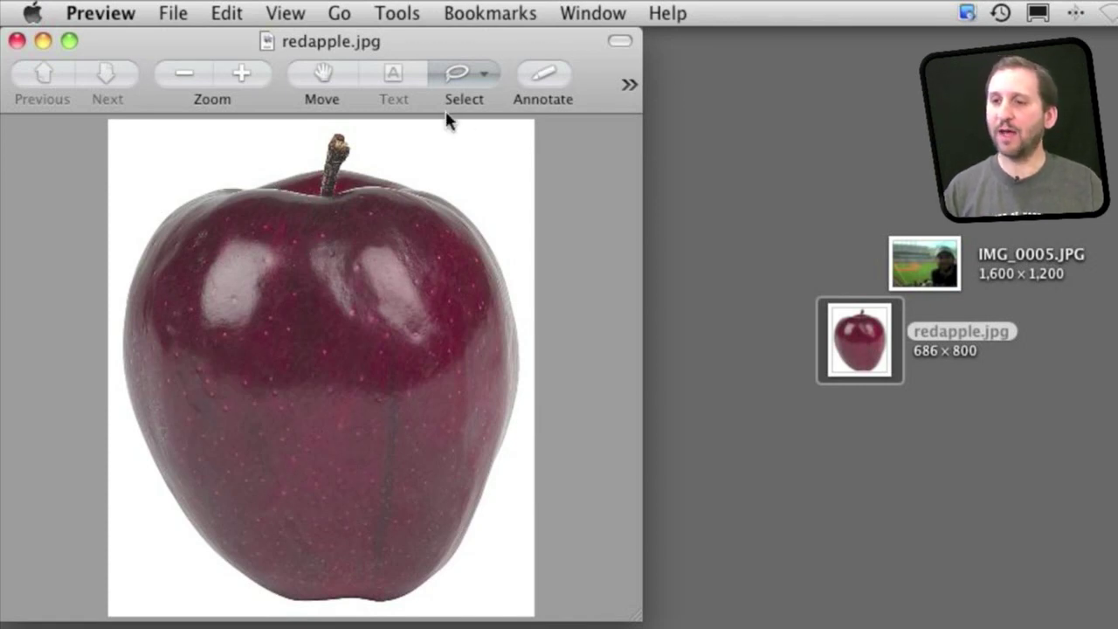
# Draw a loose Lasso outline around the whole apple, stem included
pyautogui.click(484, 76)
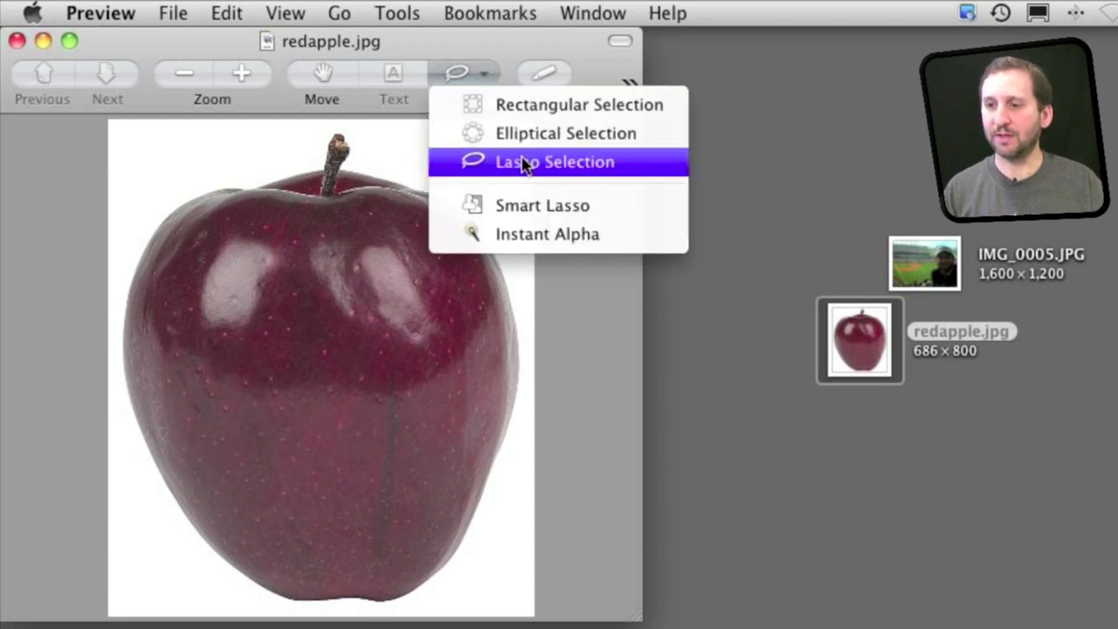
pyautogui.click(351, 81)
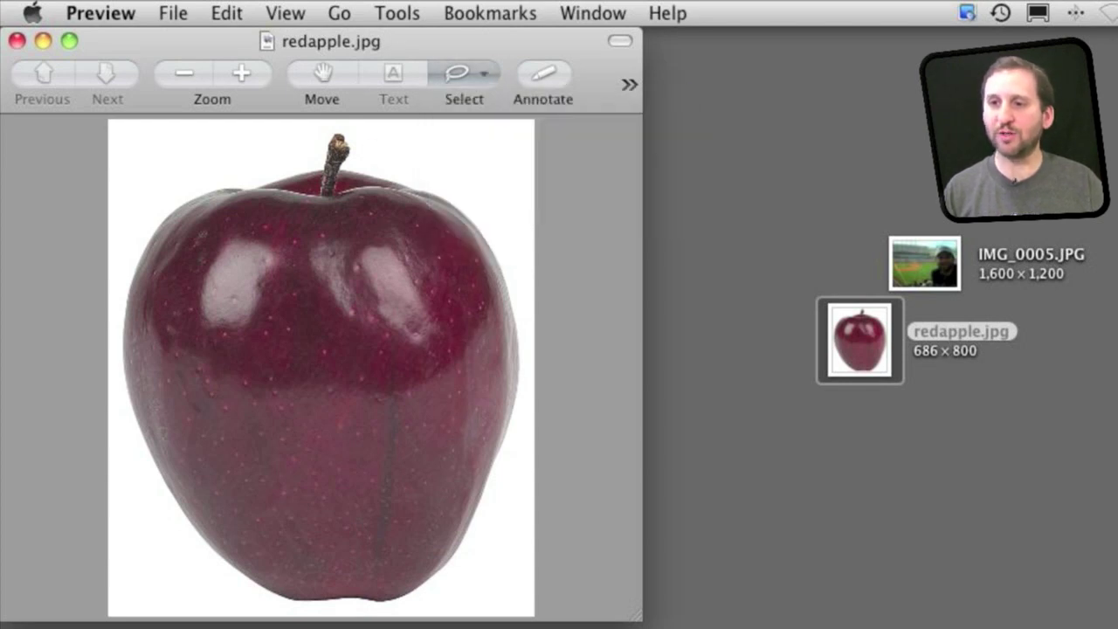
pyautogui.click(285, 13)
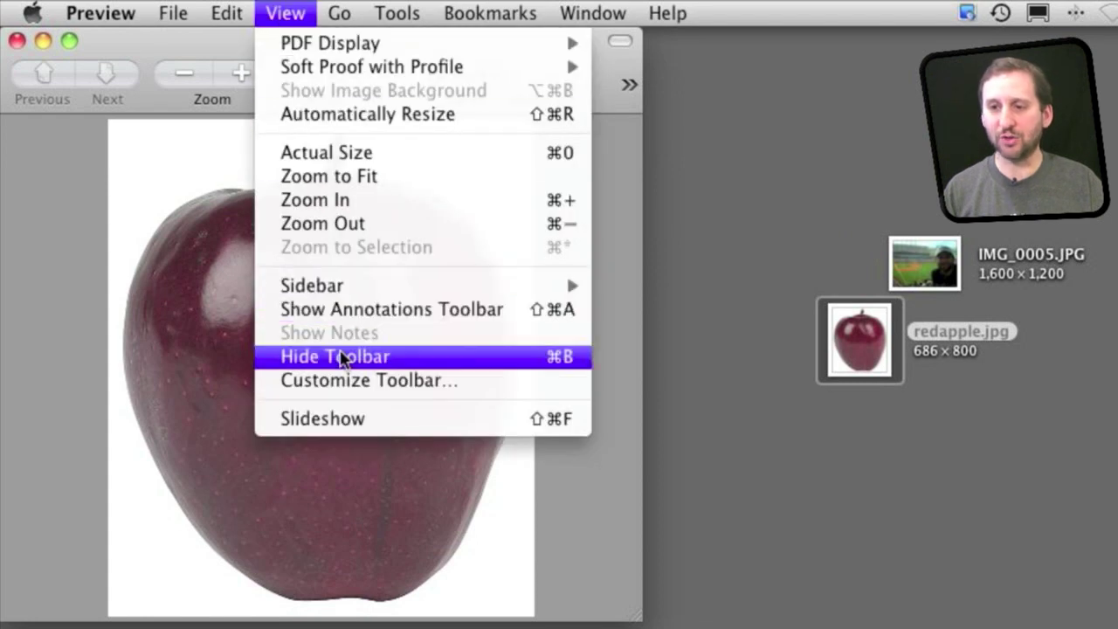
pyautogui.click(549, 31)
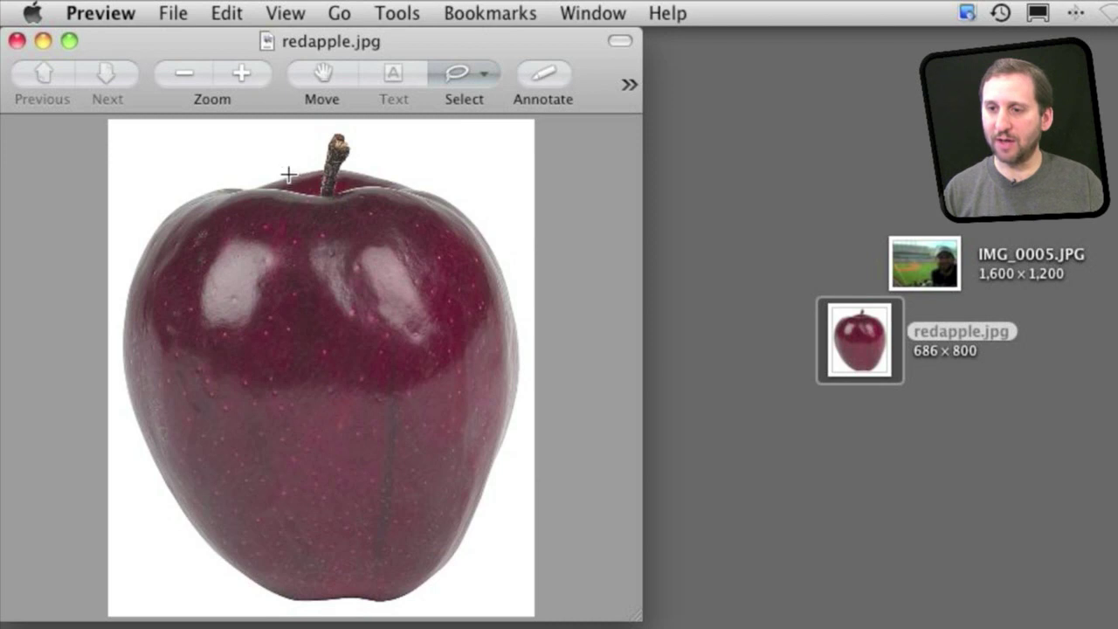
pyautogui.moveTo(188, 207)
pyautogui.mouseDown()
pyautogui.moveTo(151, 245)
pyautogui.moveTo(123, 323)
pyautogui.moveTo(134, 423)
pyautogui.moveTo(174, 532)
pyautogui.moveTo(289, 589)
pyautogui.moveTo(419, 594)
pyautogui.moveTo(478, 509)
pyautogui.moveTo(509, 392)
pyautogui.moveTo(514, 292)
pyautogui.moveTo(464, 195)
pyautogui.moveTo(367, 181)
pyautogui.moveTo(352, 125)
pyautogui.moveTo(332, 180)
pyautogui.mouseUp()
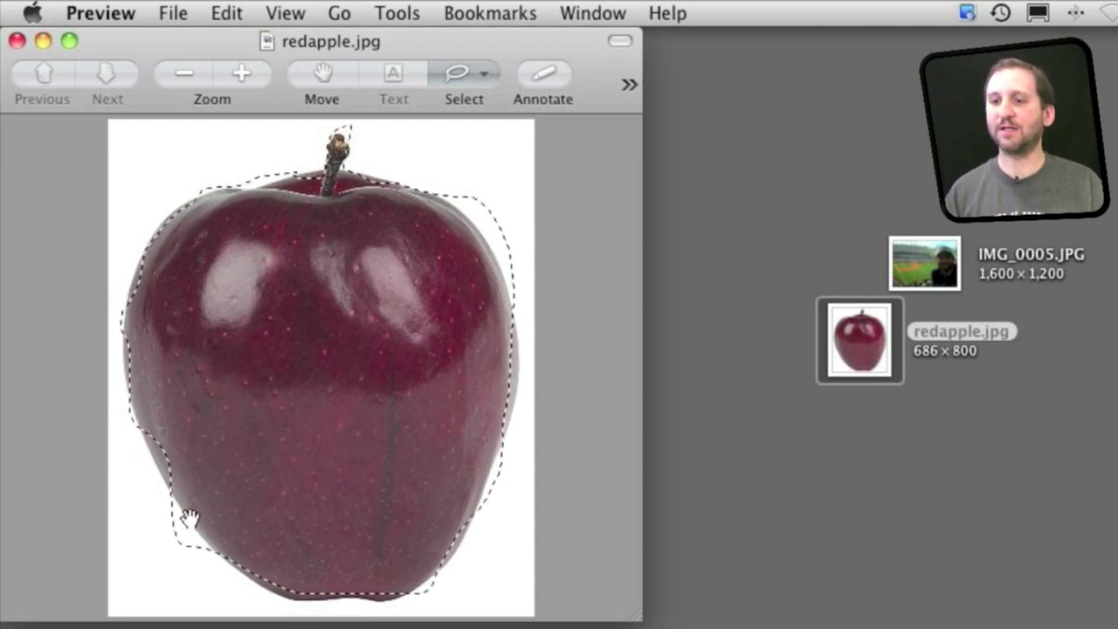
pyautogui.click(225, 13)
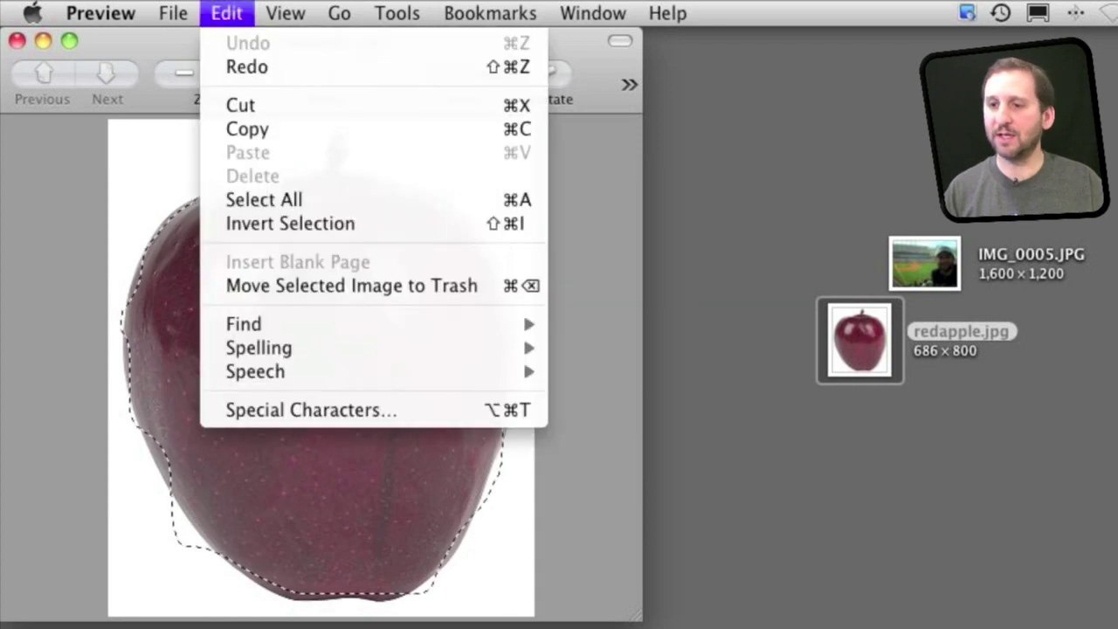
# Invert the selection and delete the white background outside the apple outline
pyautogui.click(288, 225)
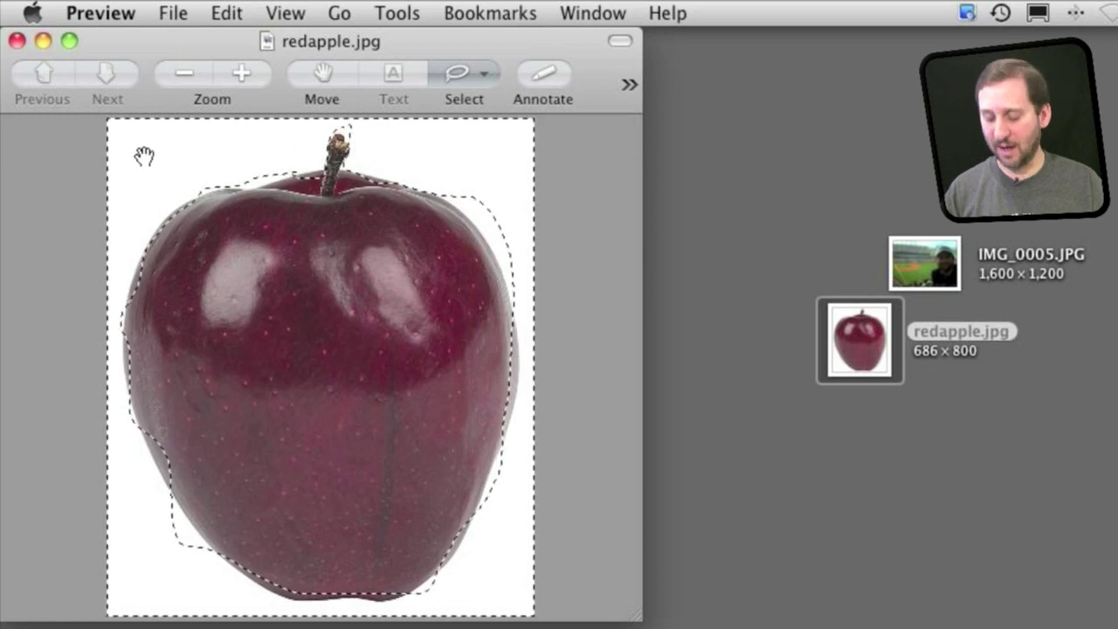
pyautogui.press('Delete')
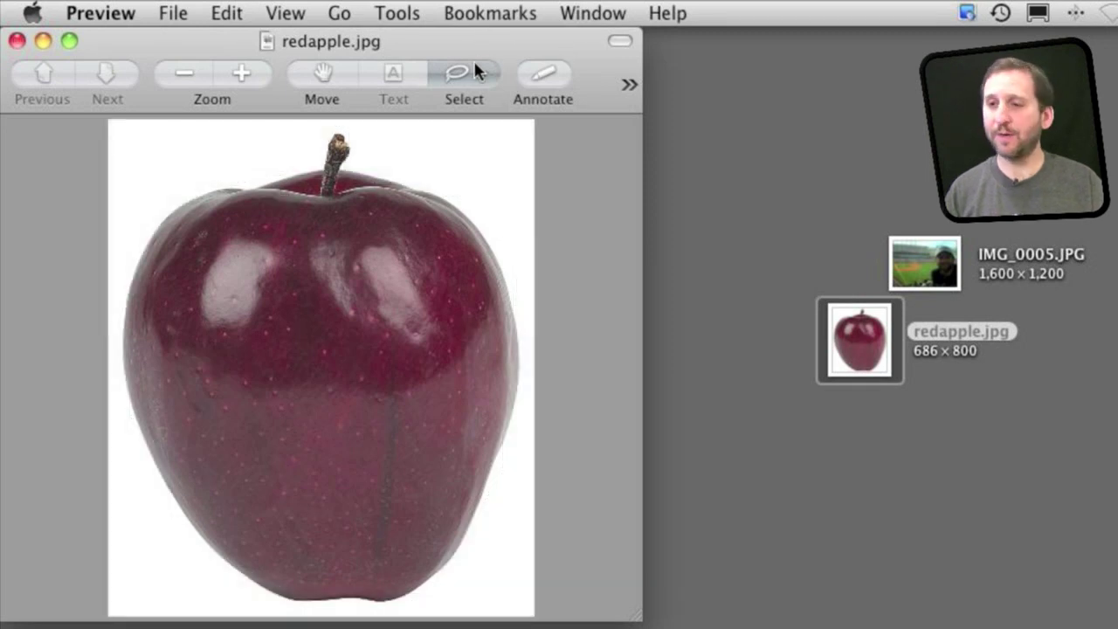
# Trace a Smart Lasso selection snugly along the apple's edge
pyautogui.click(483, 79)
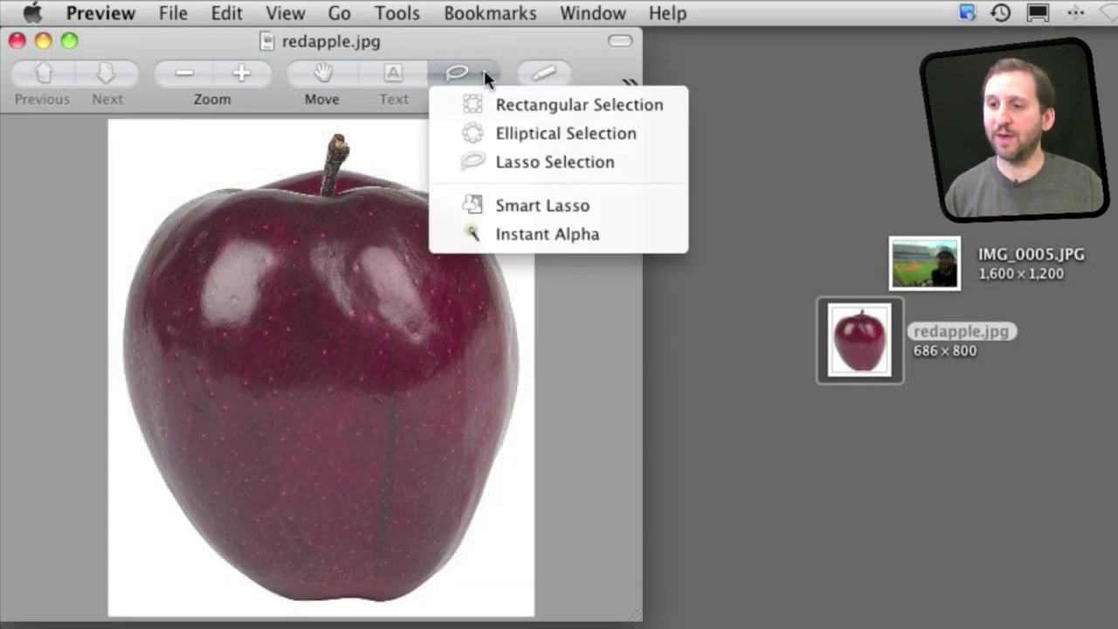
pyautogui.click(527, 206)
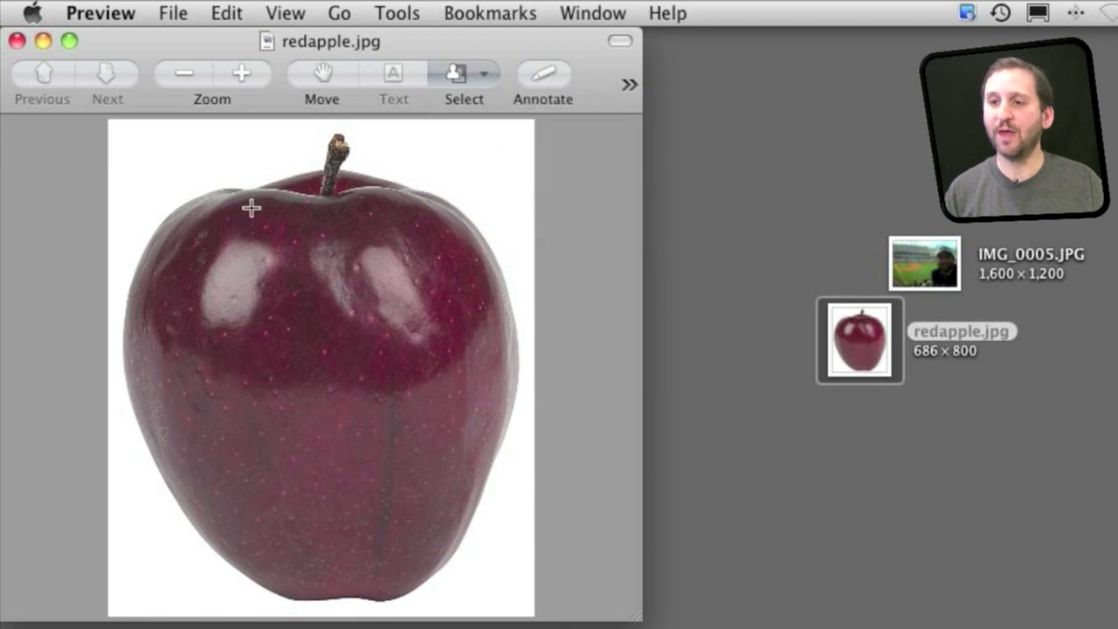
pyautogui.moveTo(221, 189)
pyautogui.mouseDown()
pyautogui.moveTo(185, 205)
pyautogui.moveTo(141, 255)
pyautogui.moveTo(126, 313)
pyautogui.moveTo(130, 426)
pyautogui.moveTo(195, 536)
pyautogui.moveTo(252, 580)
pyautogui.moveTo(334, 598)
pyautogui.moveTo(421, 587)
pyautogui.moveTo(444, 571)
pyautogui.moveTo(499, 443)
pyautogui.moveTo(519, 354)
pyautogui.moveTo(517, 310)
pyautogui.moveTo(489, 242)
pyautogui.moveTo(400, 182)
pyautogui.moveTo(337, 179)
pyautogui.moveTo(349, 155)
pyautogui.moveTo(341, 131)
pyautogui.moveTo(279, 178)
pyautogui.moveTo(242, 185)
pyautogui.mouseUp()
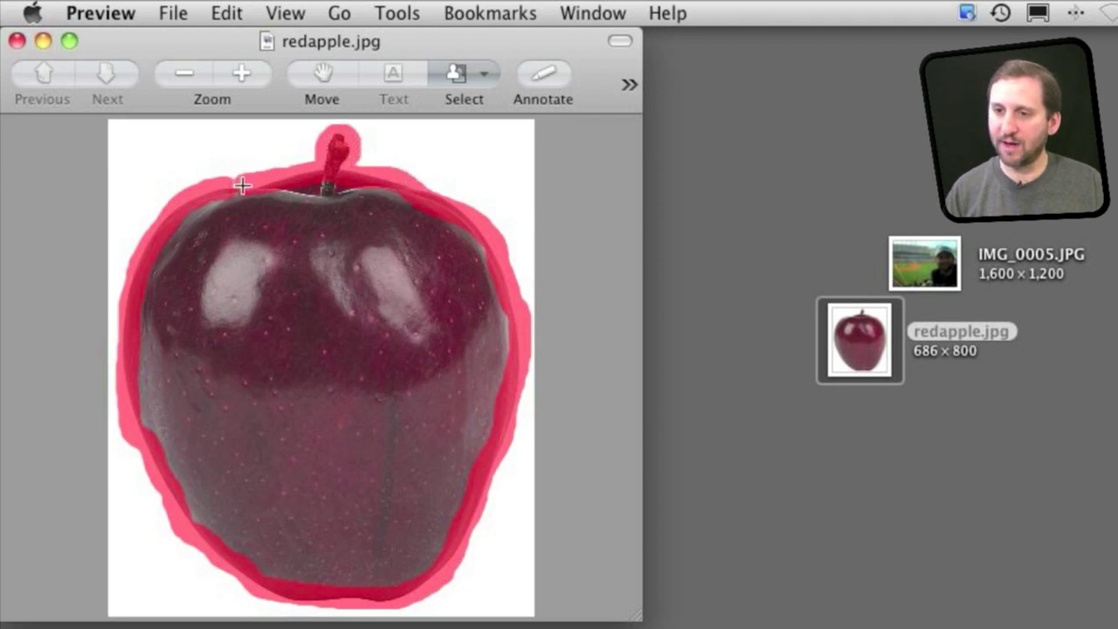
pyautogui.moveTo(523, 206); pyautogui.dragTo(522, 205)
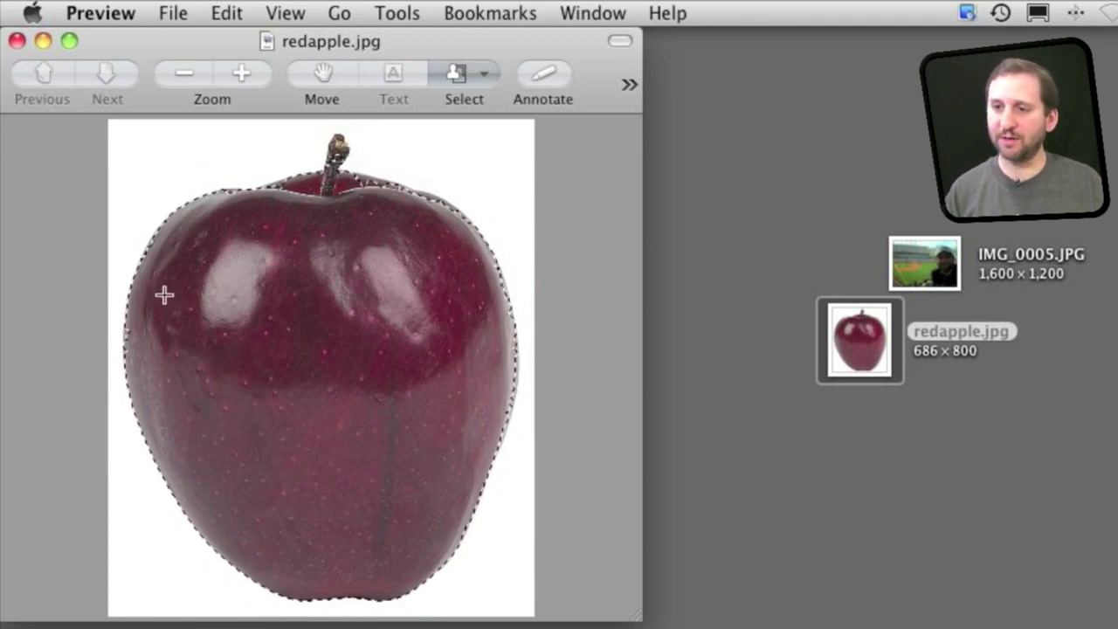
# Invert the selection, delete the background around the apple, then undo the deletion
pyautogui.click(220, 13)
pyautogui.click(270, 224)
pyautogui.press('Delete')
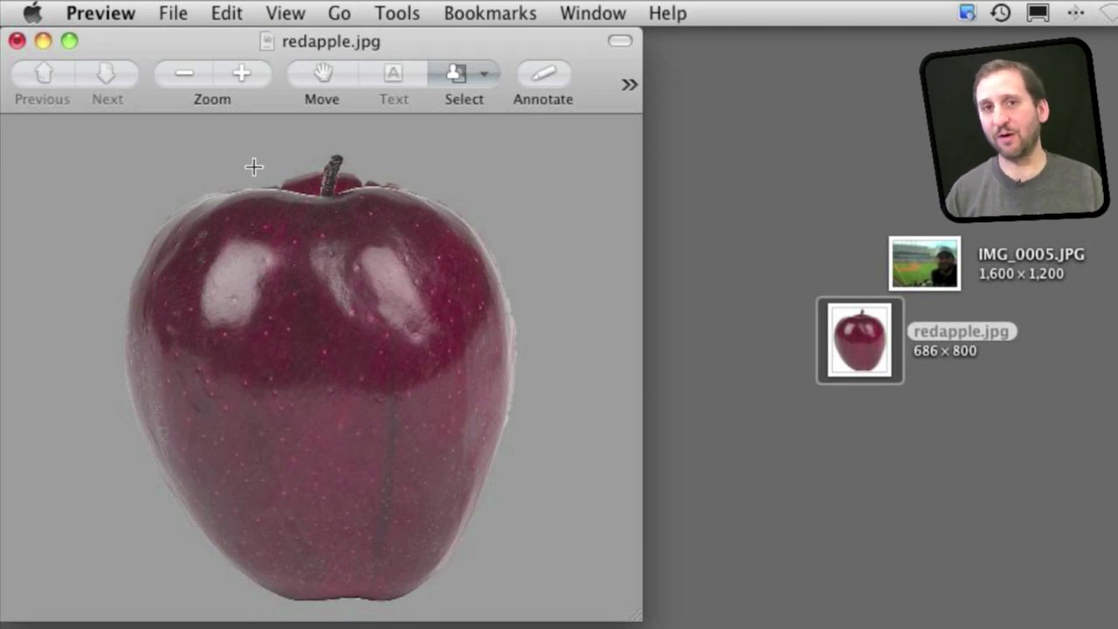
pyautogui.press('super+z')
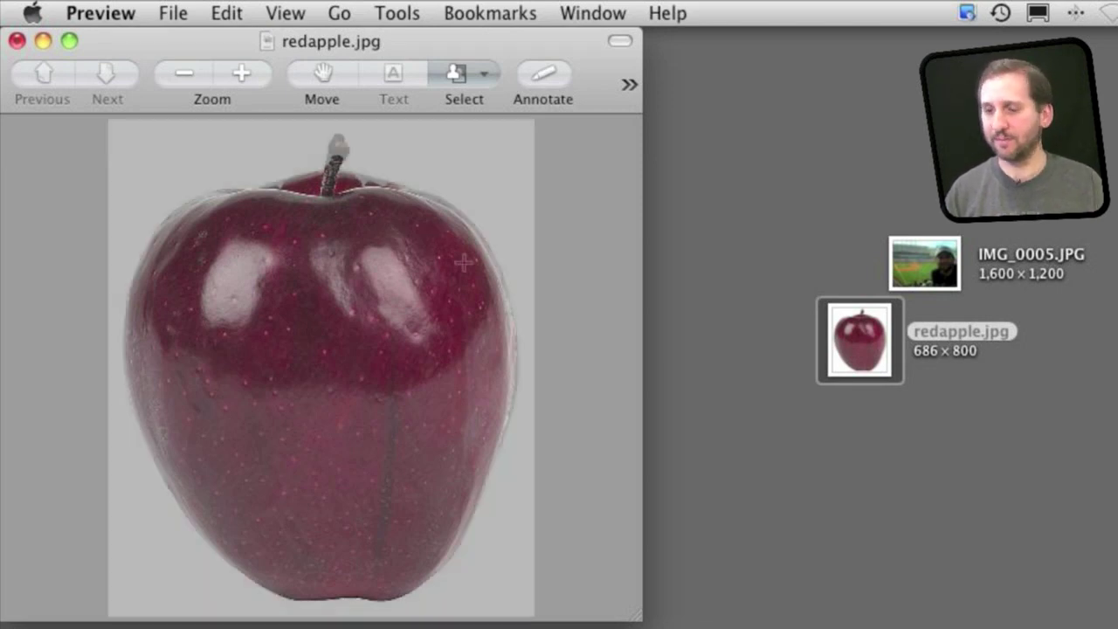
# Select the apple's white background with Instant Alpha and delete it to transparency
pyautogui.click(477, 83)
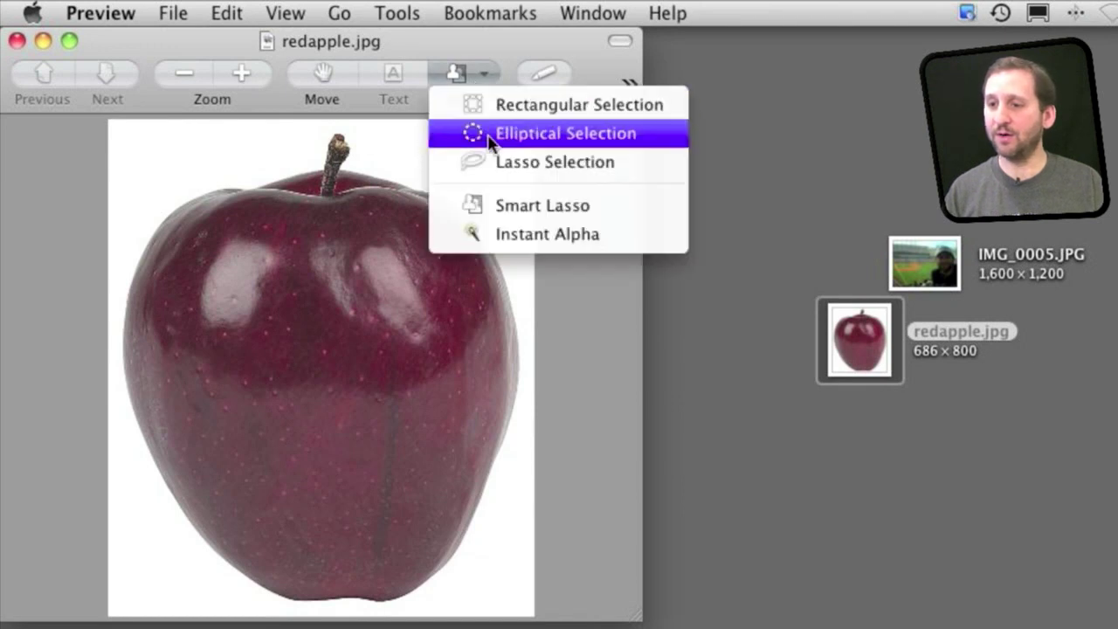
pyautogui.click(510, 233)
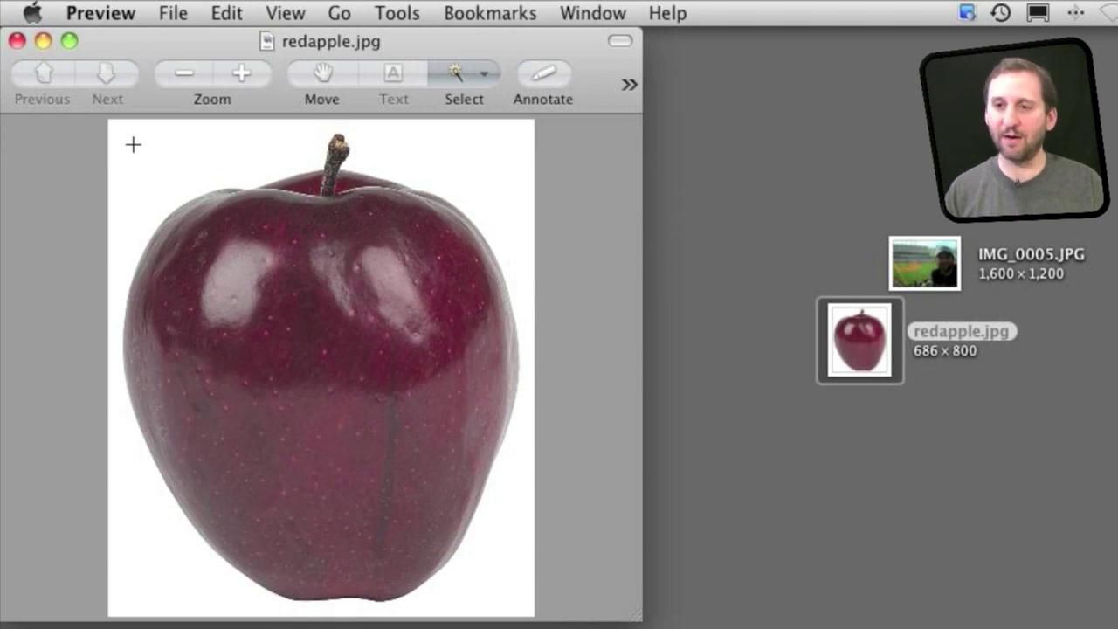
pyautogui.moveTo(132, 144); pyautogui.dragTo(142, 152)
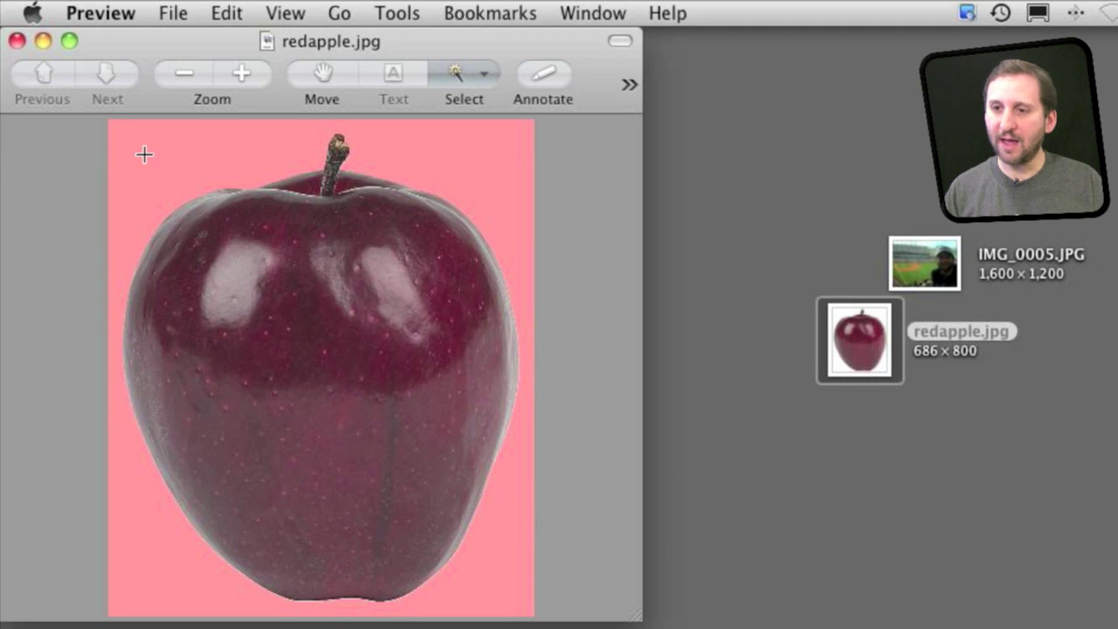
pyautogui.moveTo(167, 184); pyautogui.dragTo(160, 172)
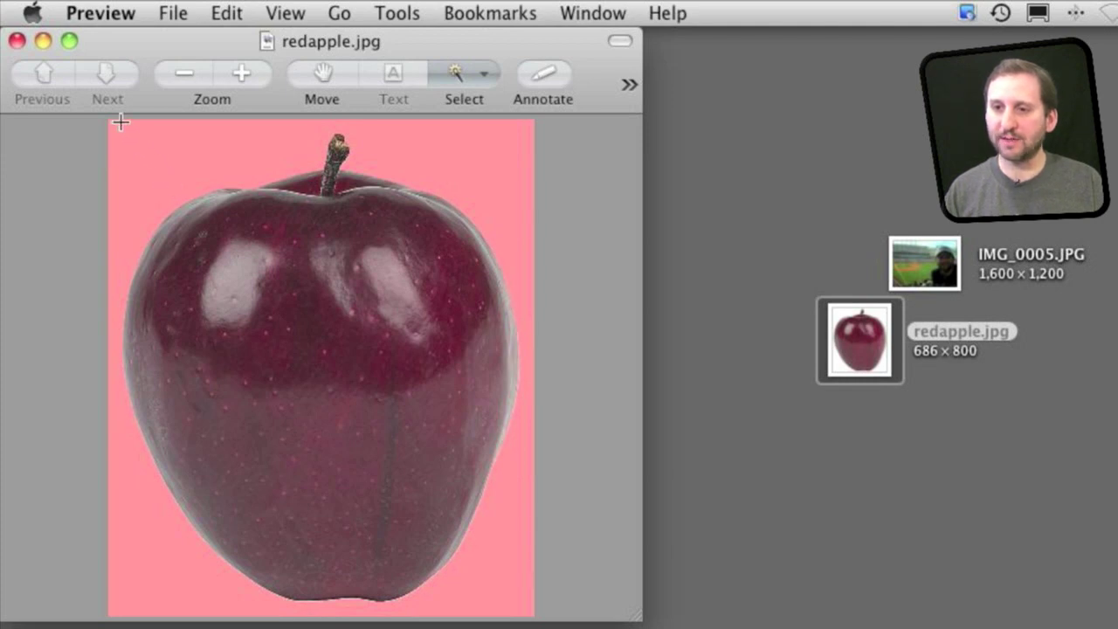
pyautogui.moveTo(144, 159); pyautogui.dragTo(172, 188)
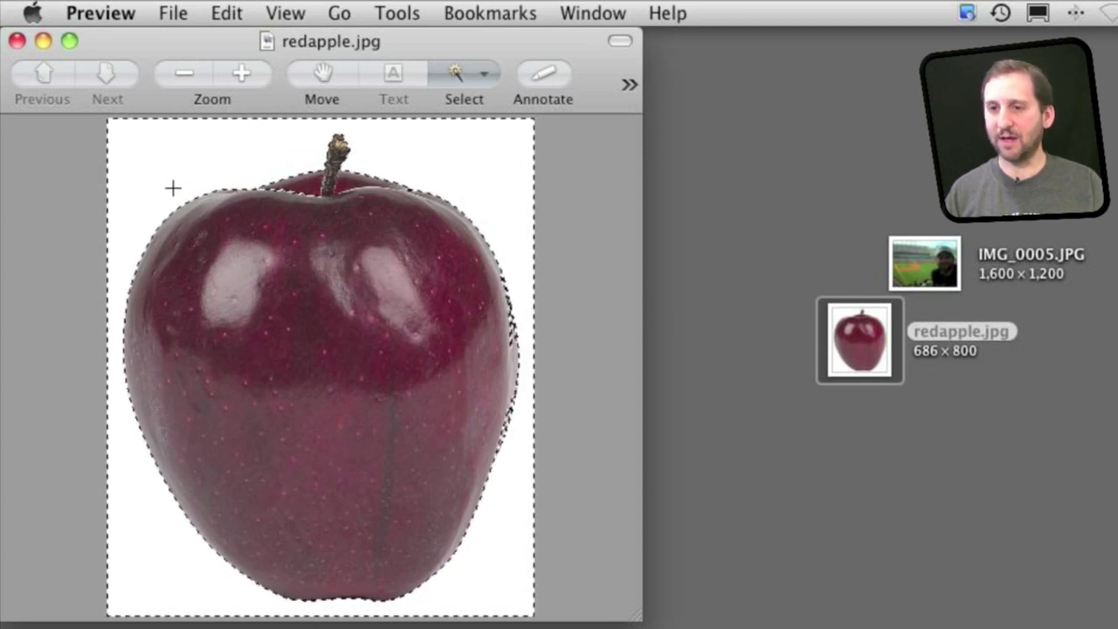
pyautogui.moveTo(169, 175); pyautogui.dragTo(171, 180)
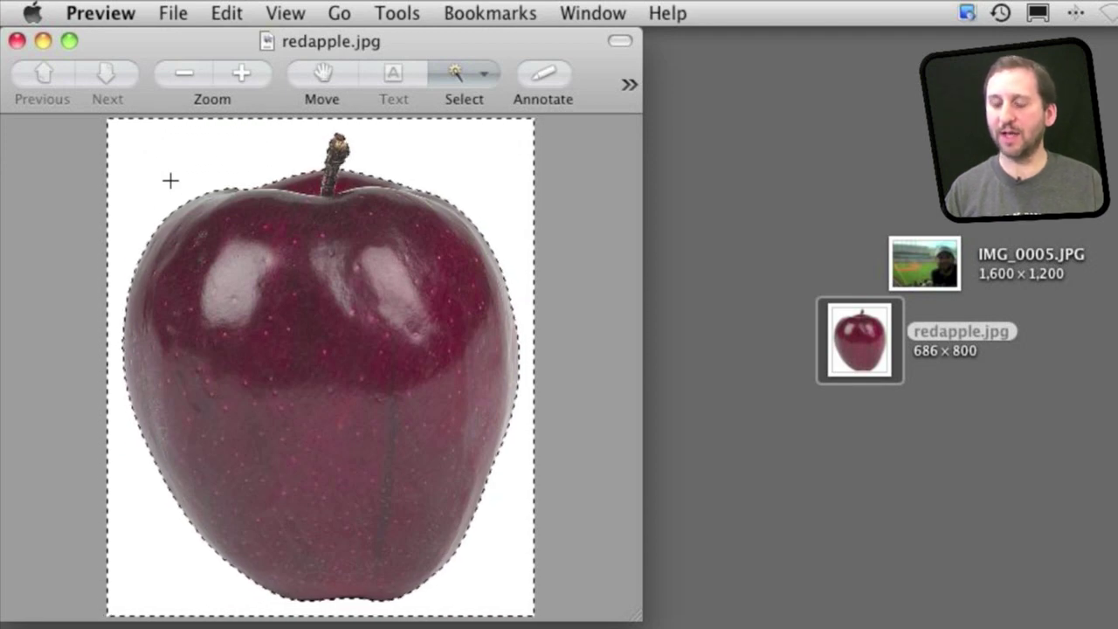
pyautogui.press('Delete')
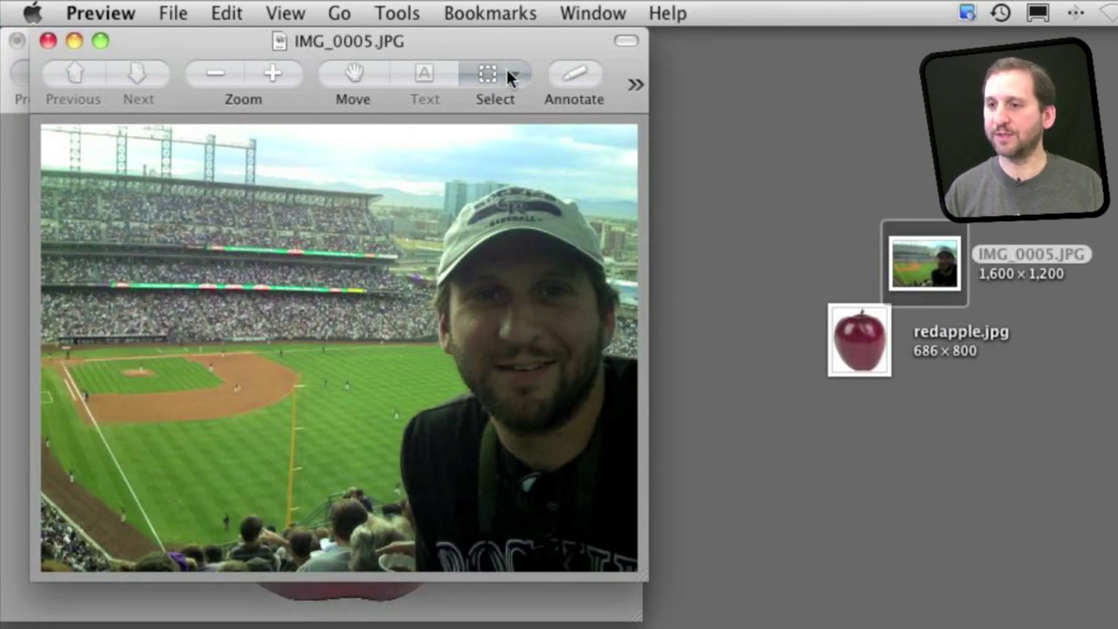
# Zoom in on IMG_0005.JPG and erase the stands left of the man's cap with Smart Lasso
pyautogui.click(513, 75)
pyautogui.click(550, 233)
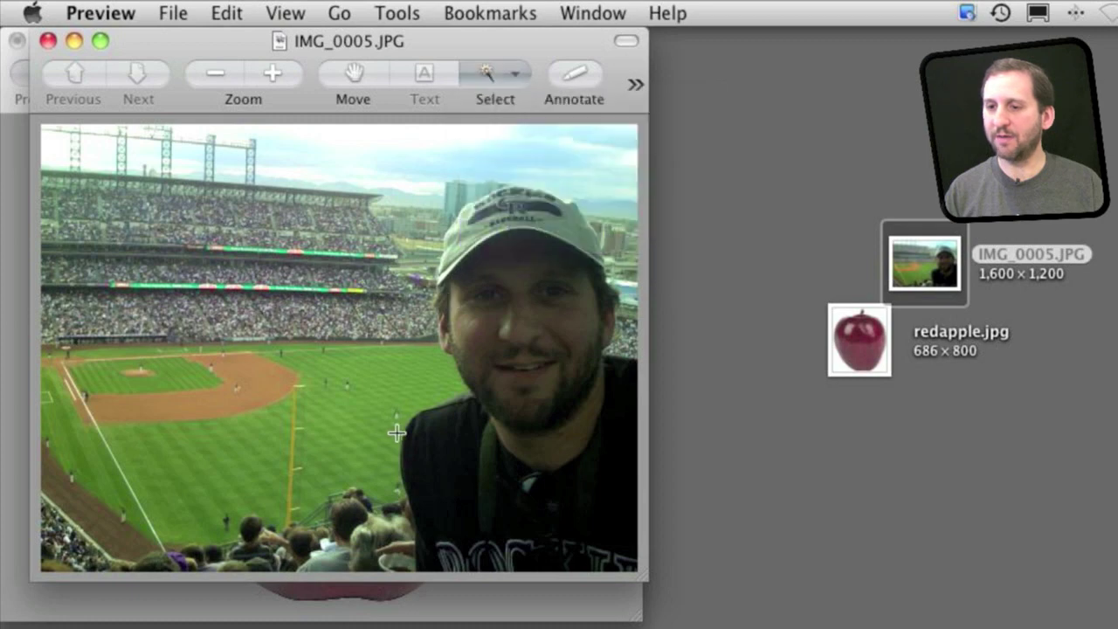
pyautogui.moveTo(379, 354)
pyautogui.mouseDown()
pyautogui.moveTo(337, 347)
pyautogui.moveTo(374, 367)
pyautogui.moveTo(322, 339)
pyautogui.moveTo(396, 392)
pyautogui.moveTo(379, 355)
pyautogui.mouseUp()
pyautogui.click(495, 74)
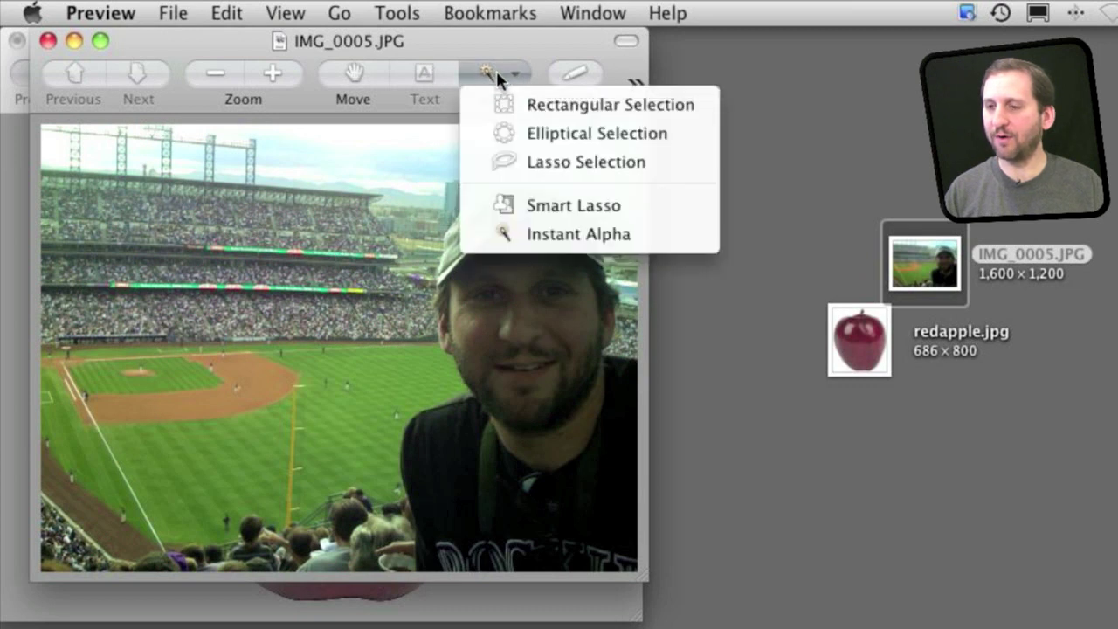
pyautogui.click(533, 210)
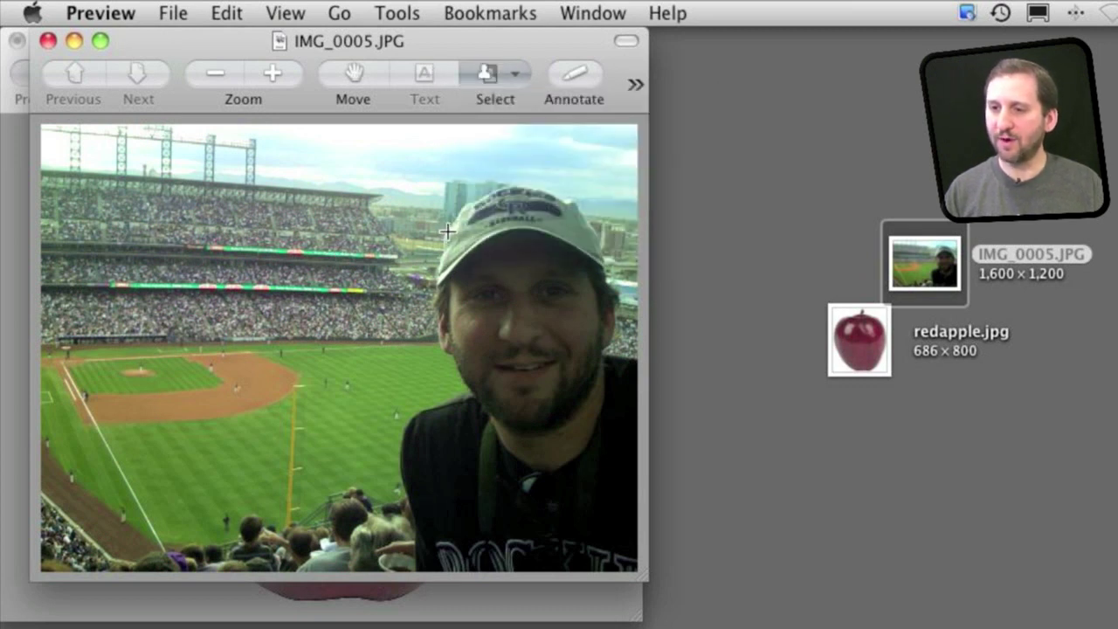
pyautogui.press('super+plus')
pyautogui.press('super+plus')
pyautogui.press('super+plus')
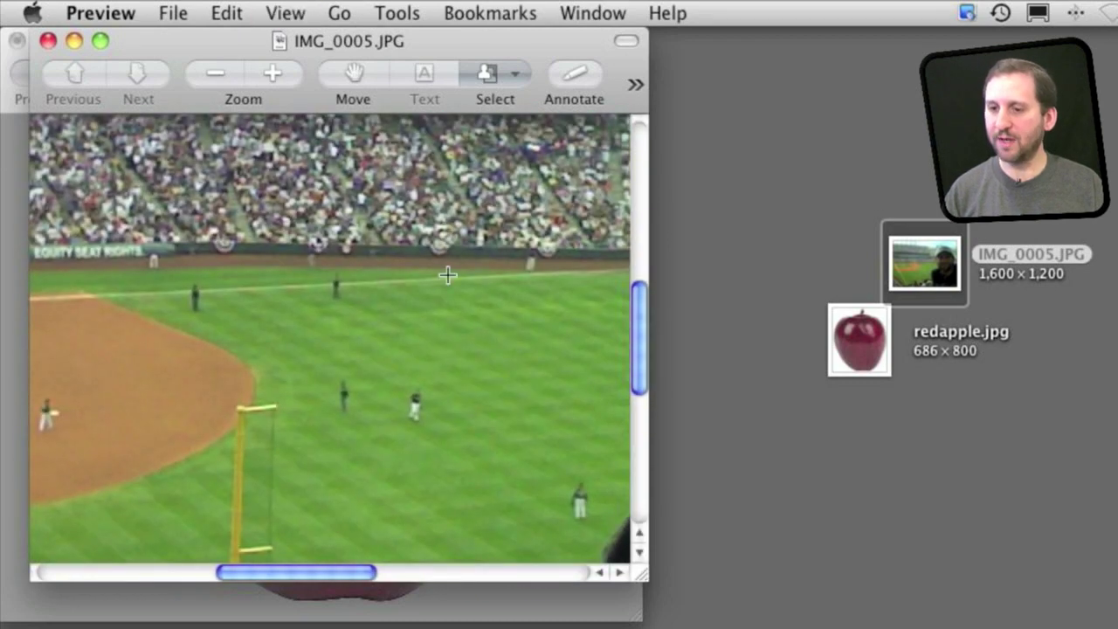
pyautogui.moveTo(318, 574); pyautogui.dragTo(470, 533)
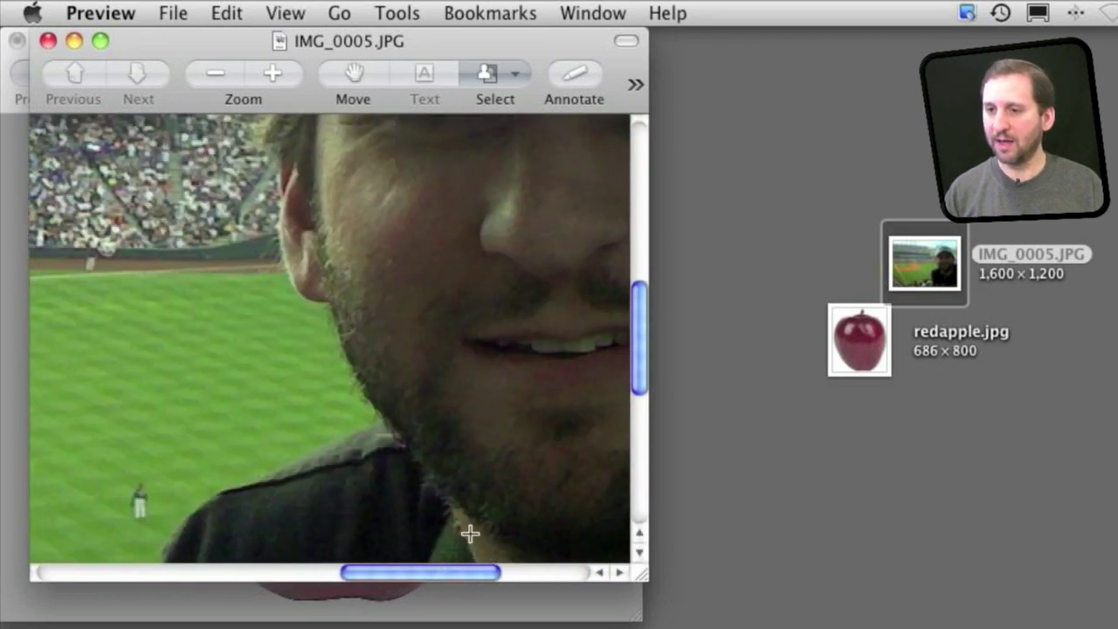
pyautogui.moveTo(637, 357); pyautogui.dragTo(640, 286)
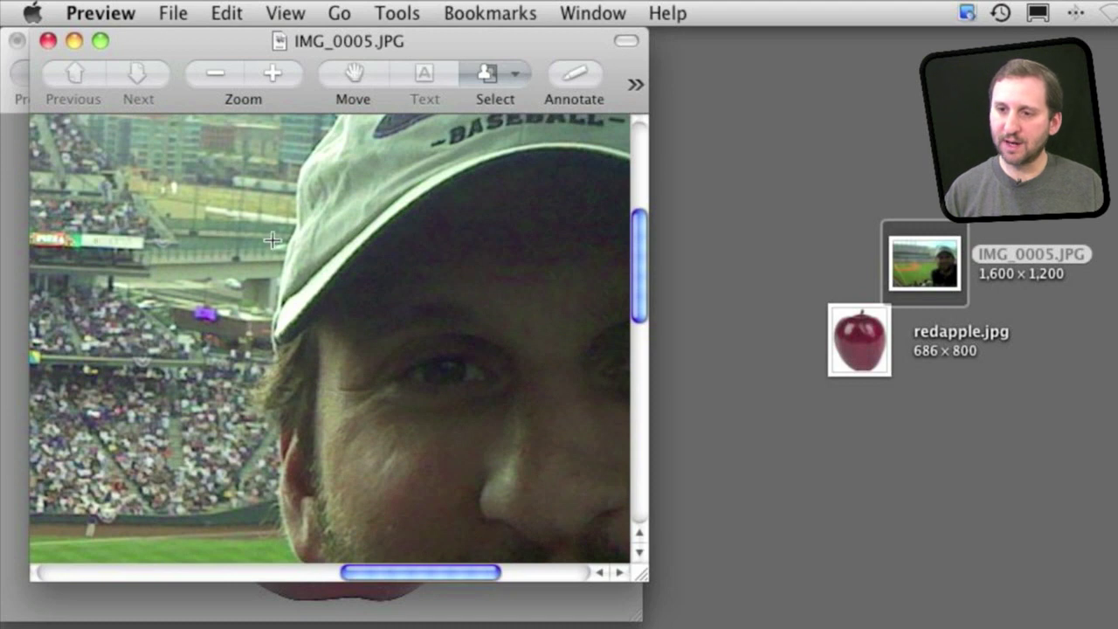
pyautogui.moveTo(291, 227)
pyautogui.mouseDown()
pyautogui.moveTo(274, 297)
pyautogui.moveTo(281, 328)
pyautogui.moveTo(250, 423)
pyautogui.moveTo(279, 439)
pyautogui.moveTo(278, 514)
pyautogui.moveTo(220, 520)
pyautogui.moveTo(66, 355)
pyautogui.moveTo(208, 180)
pyautogui.moveTo(274, 193)
pyautogui.mouseUp()
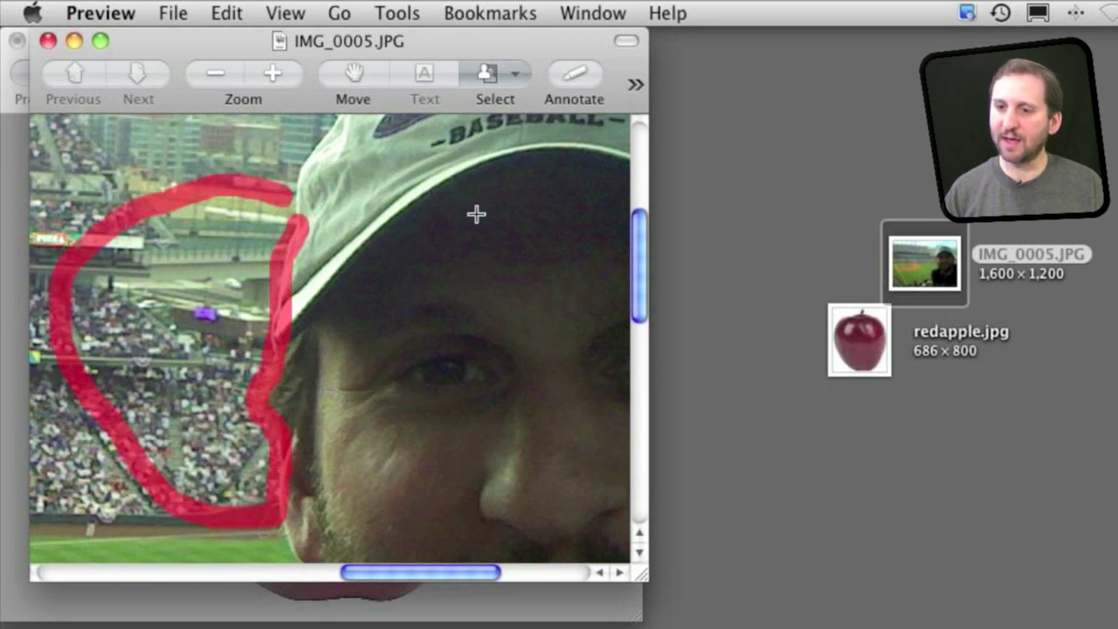
pyautogui.press('Delete')
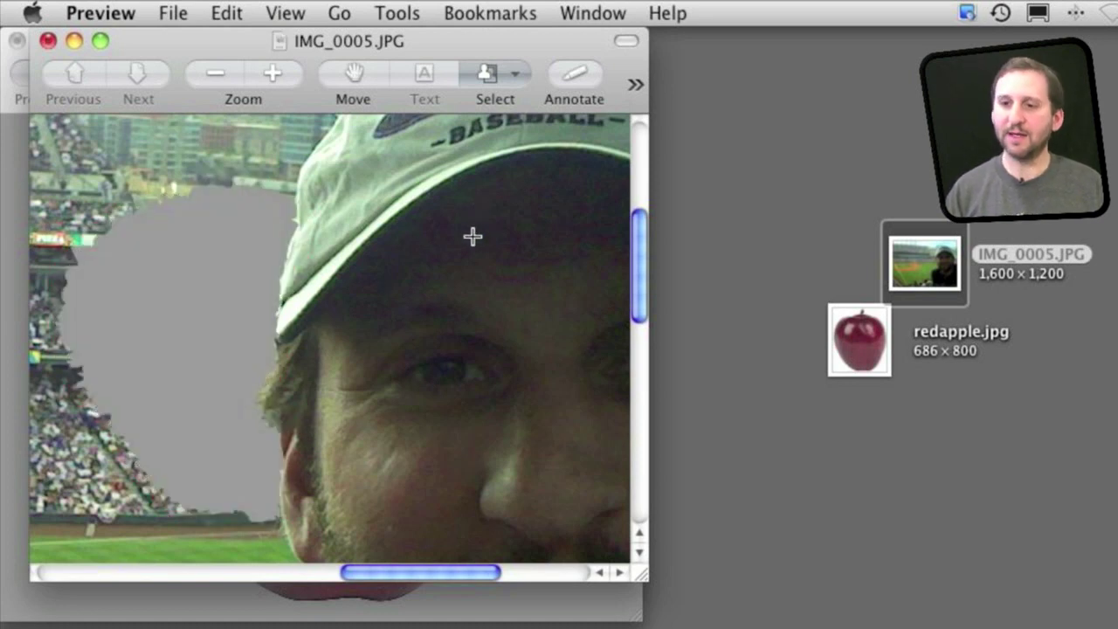
# Erase the background beside the man's ear and jaw, then bring redapple.jpg forward
pyautogui.scroll(-5, 329, 453)
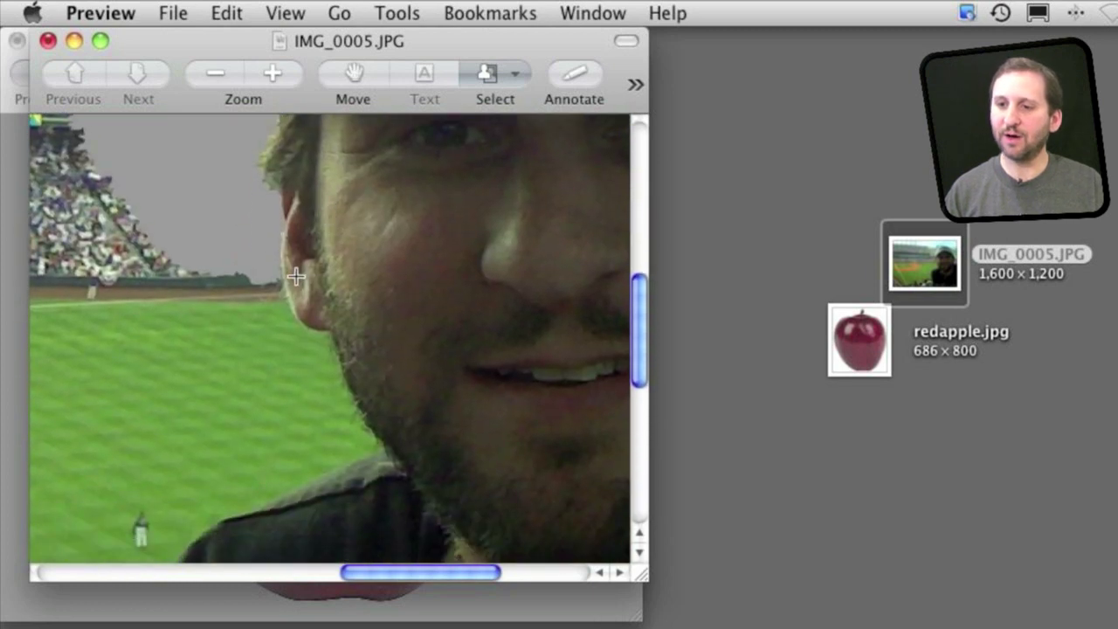
pyautogui.moveTo(282, 275)
pyautogui.mouseDown()
pyautogui.moveTo(306, 322)
pyautogui.moveTo(325, 332)
pyautogui.moveTo(379, 454)
pyautogui.moveTo(312, 469)
pyautogui.moveTo(195, 344)
pyautogui.moveTo(193, 221)
pyautogui.mouseUp()
pyautogui.press('BackSpace')
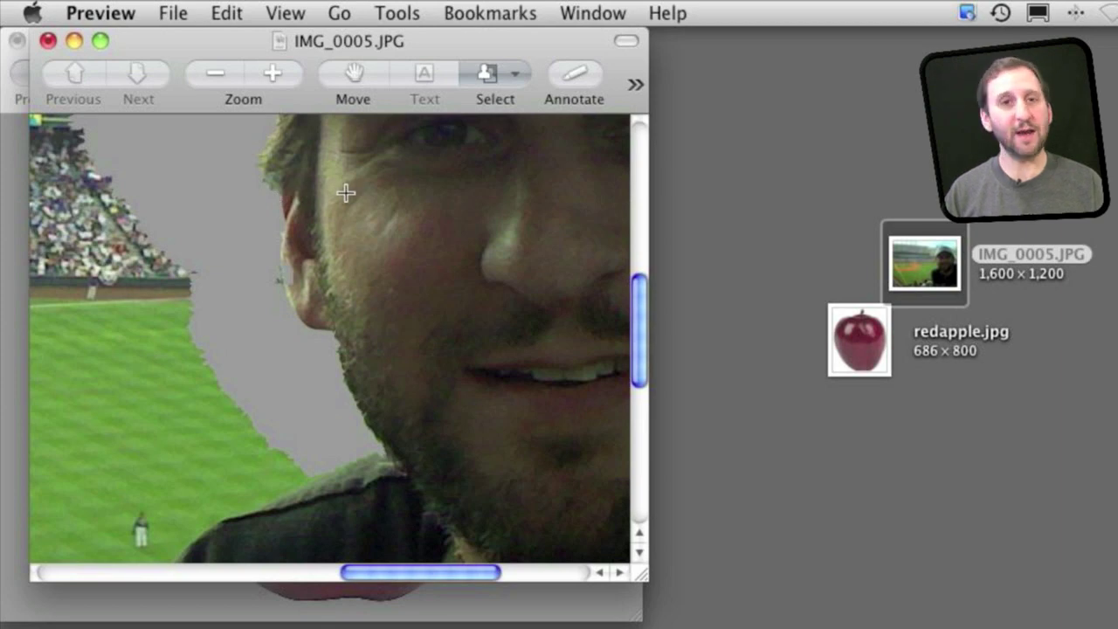
pyautogui.press('super+grave')
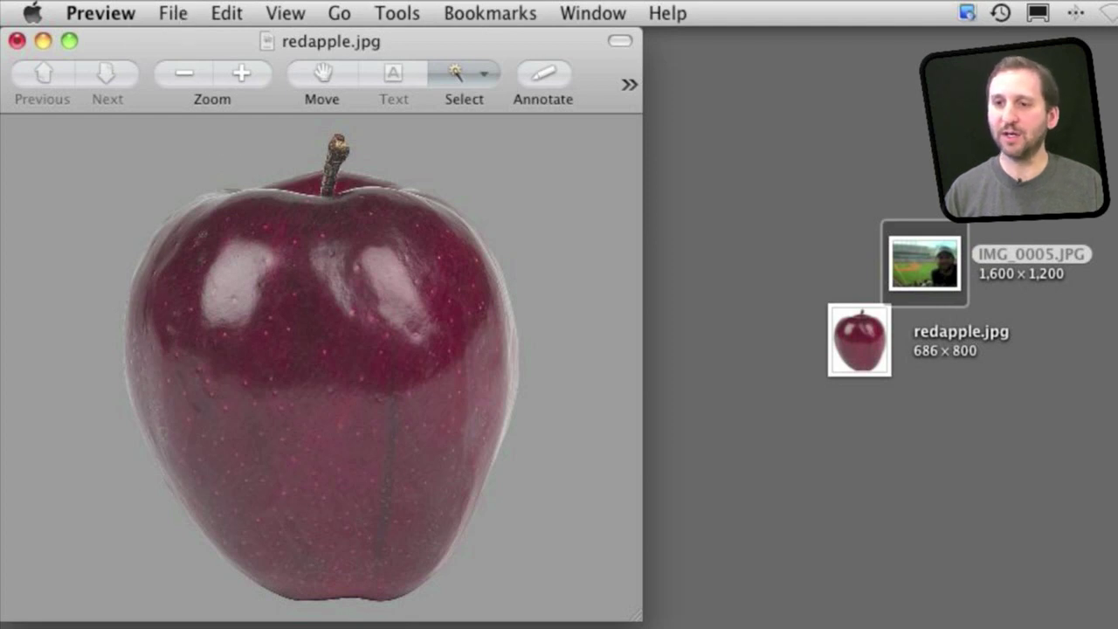
# Save the cut-out apple to the Desktop as redapple.png, PNG format with Alpha
pyautogui.click(173, 14)
pyautogui.click(225, 224)
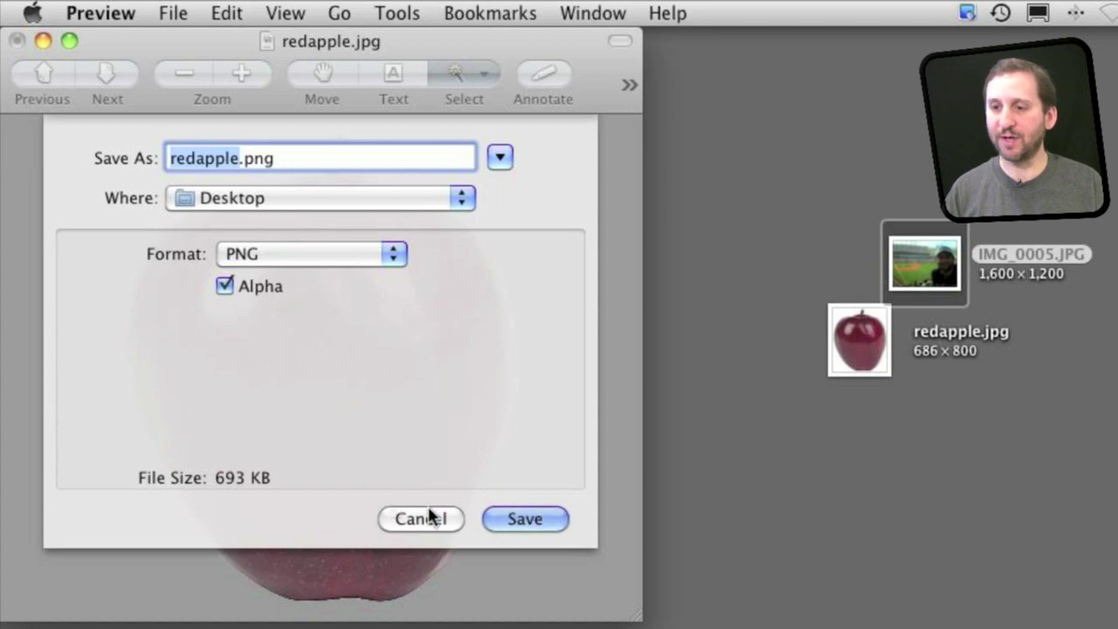
pyautogui.click(514, 515)
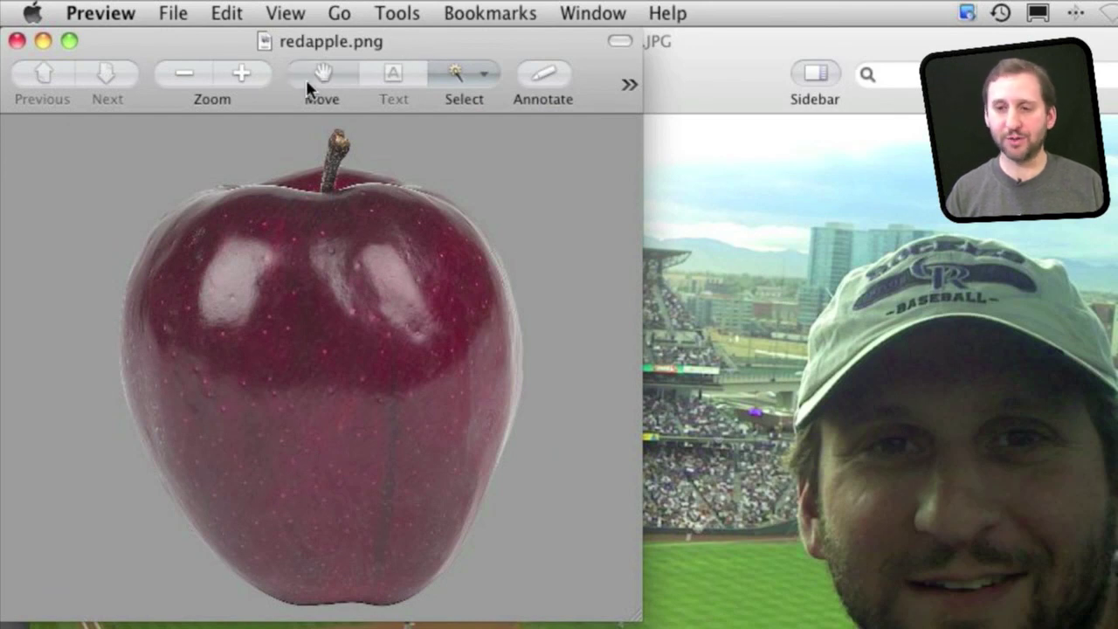
# Select the entire redapple.png image
pyautogui.click(285, 13)
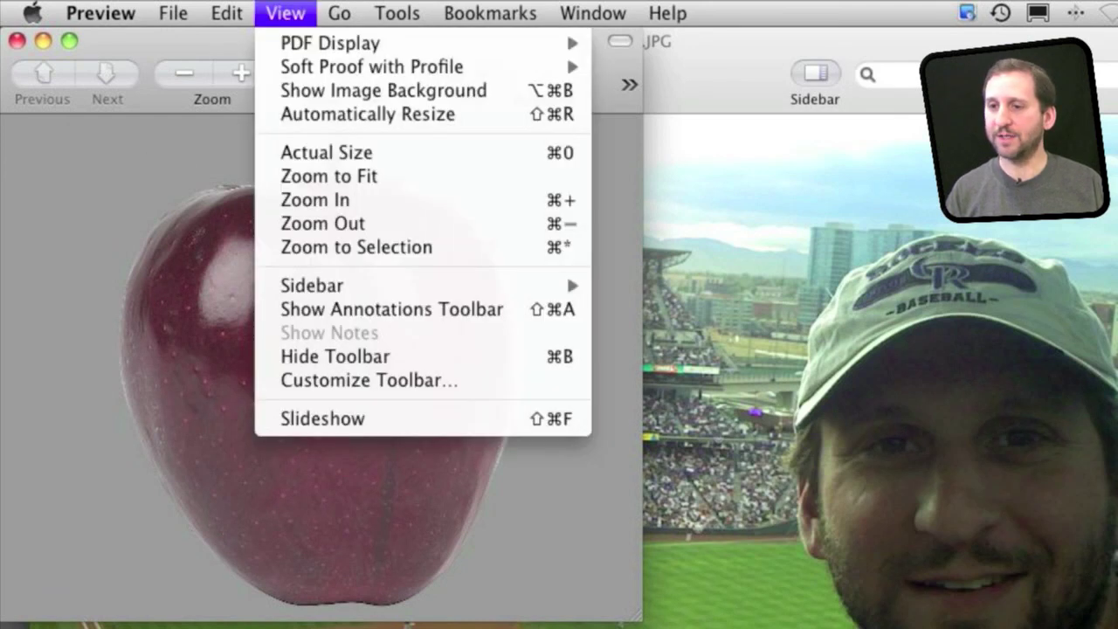
pyautogui.moveTo(226, 13)
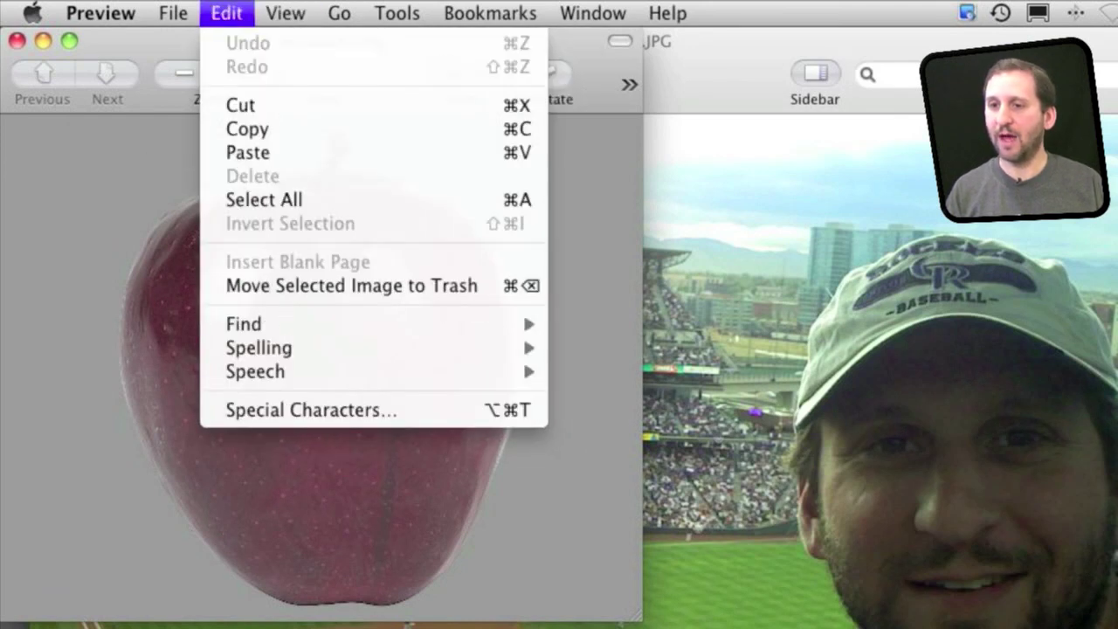
pyautogui.click(280, 200)
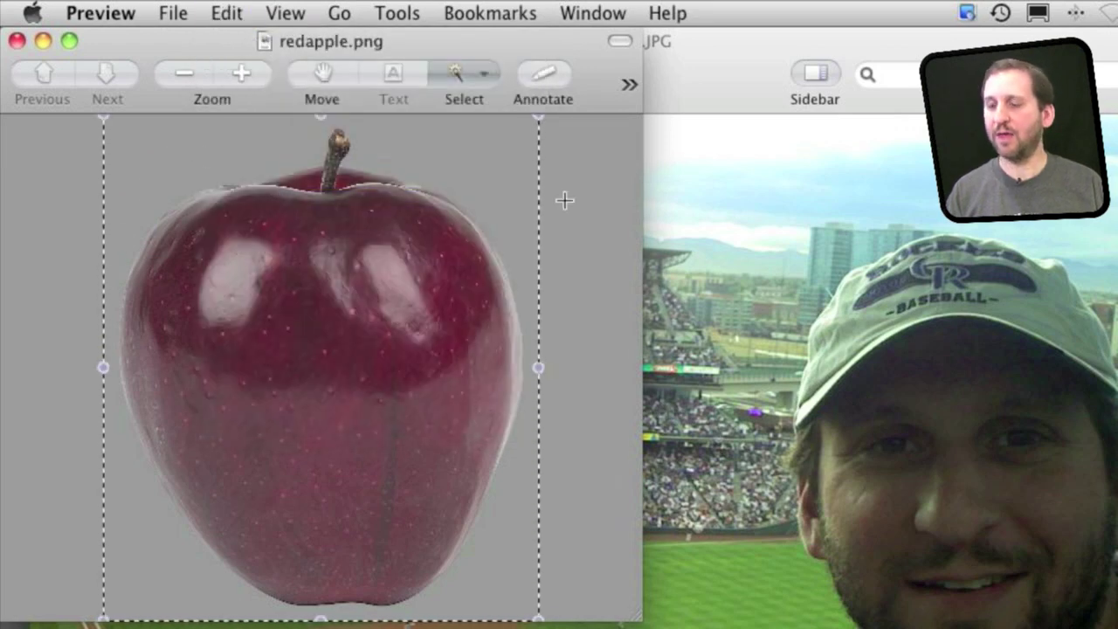
# Paste the apple into IMG_0005.JPG, shrink it, and place it above the stands
pyautogui.click(698, 60)
pyautogui.press('super+v')
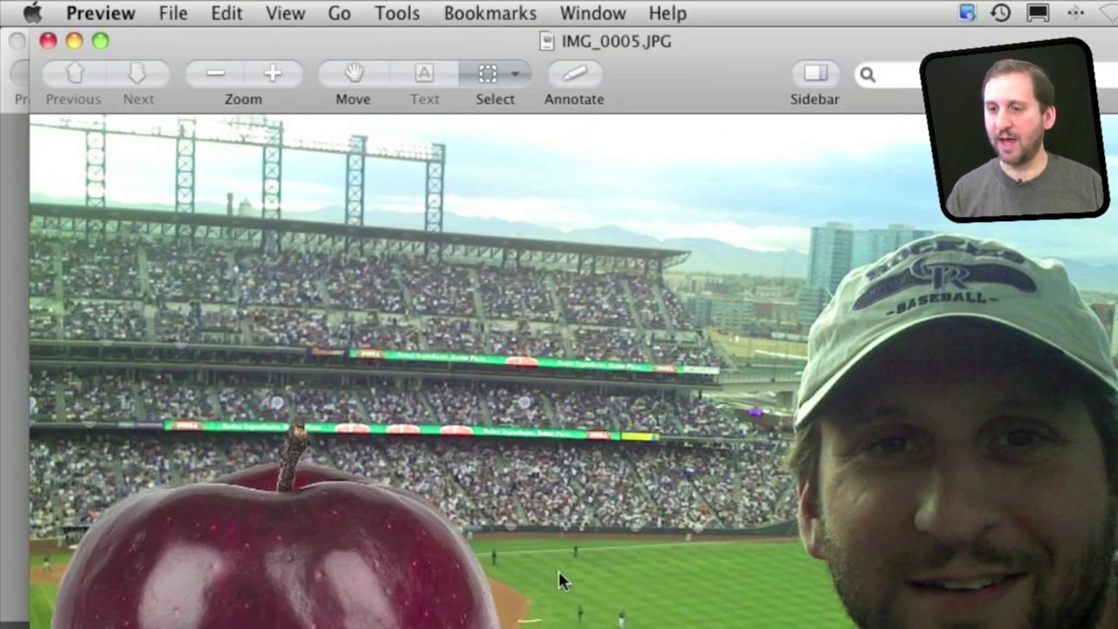
pyautogui.moveTo(325, 624); pyautogui.dragTo(526, 489)
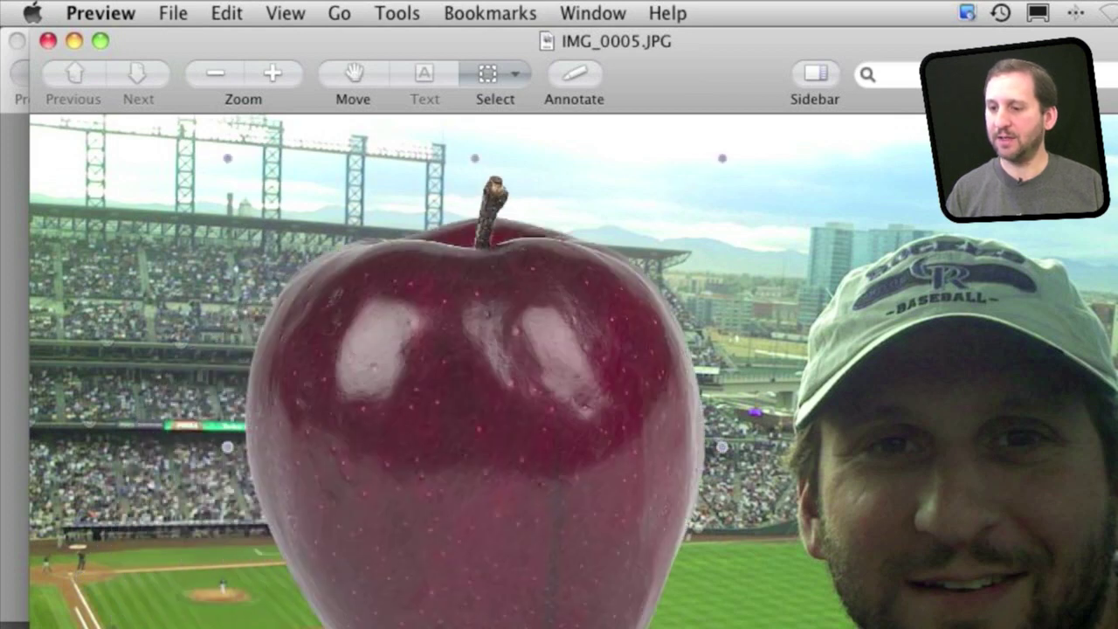
pyautogui.moveTo(627, 617); pyautogui.dragTo(342, 317)
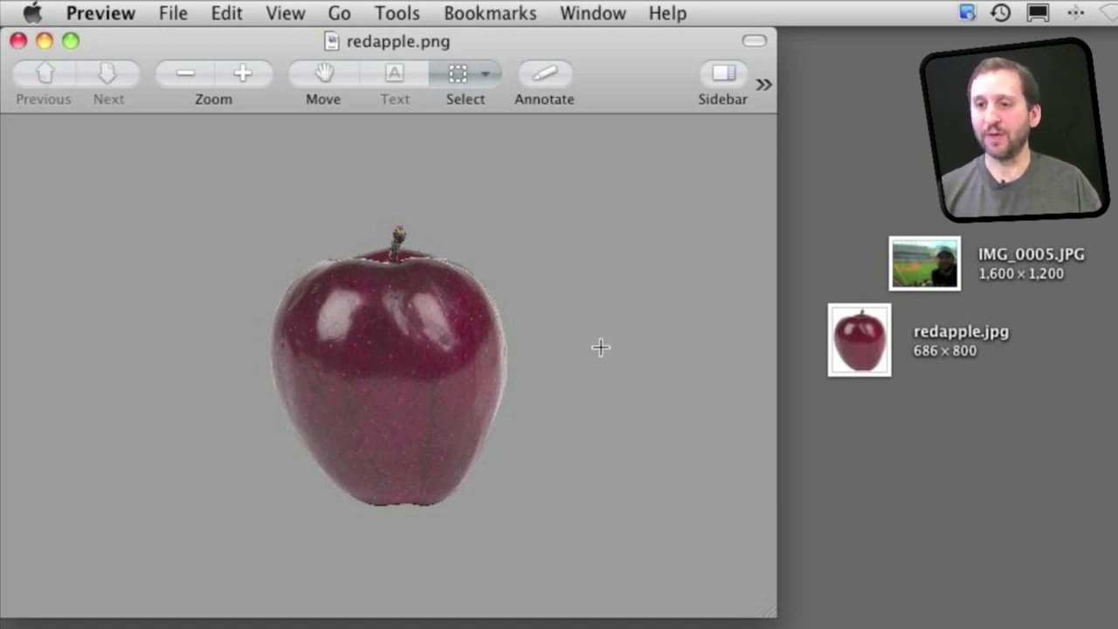
# Show redapple.png's transparent background as a checkerboard, select all, and bring up Adjust Size
pyautogui.click(286, 14)
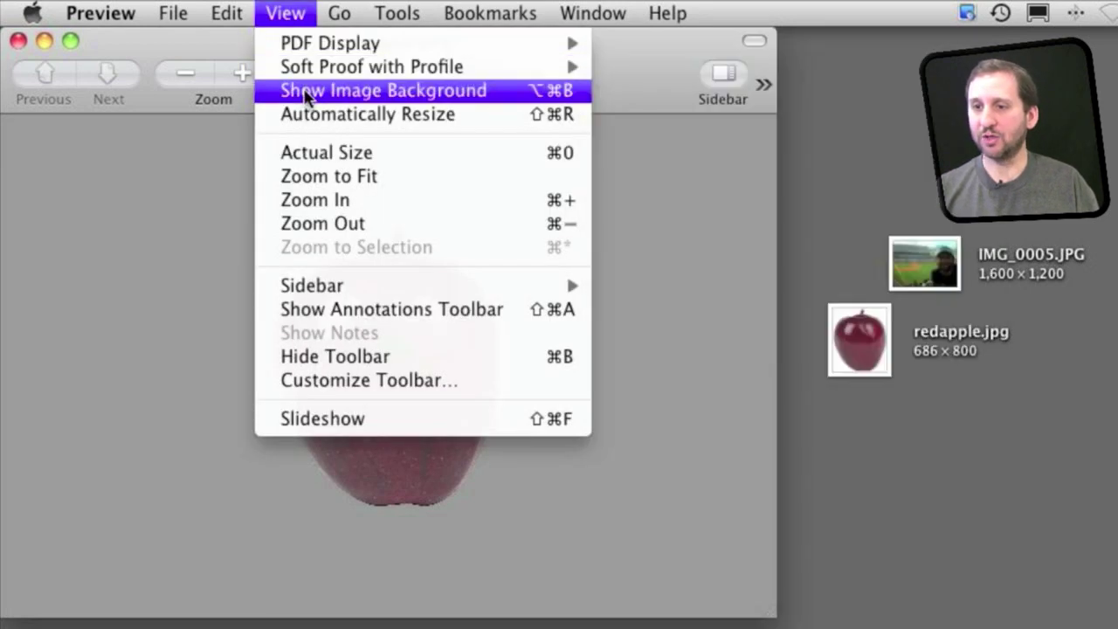
pyautogui.click(305, 91)
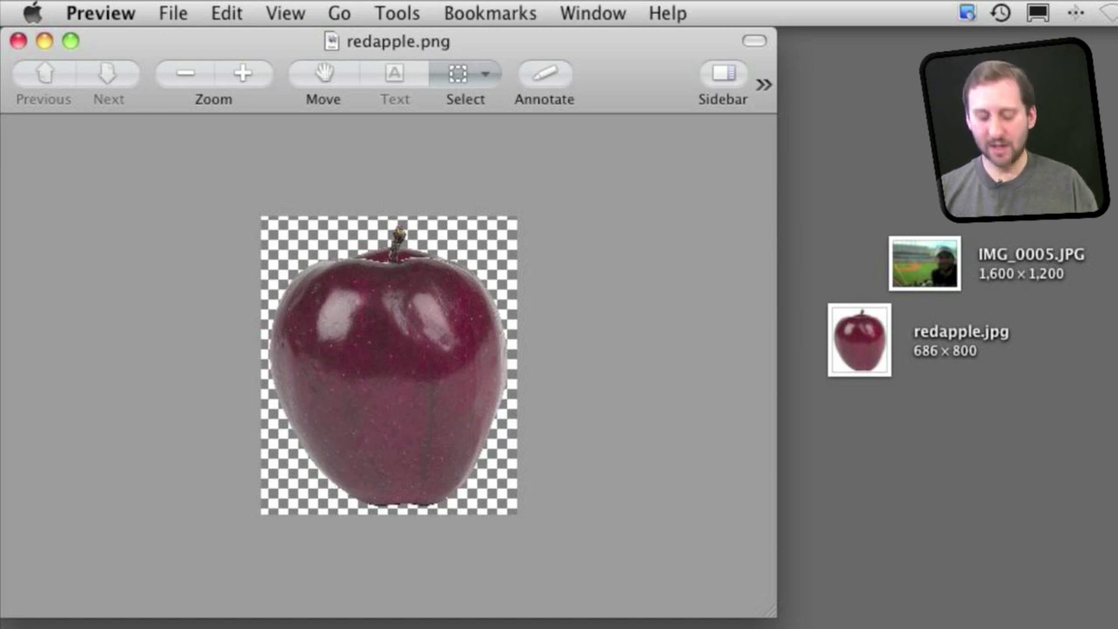
pyautogui.press('super+a')
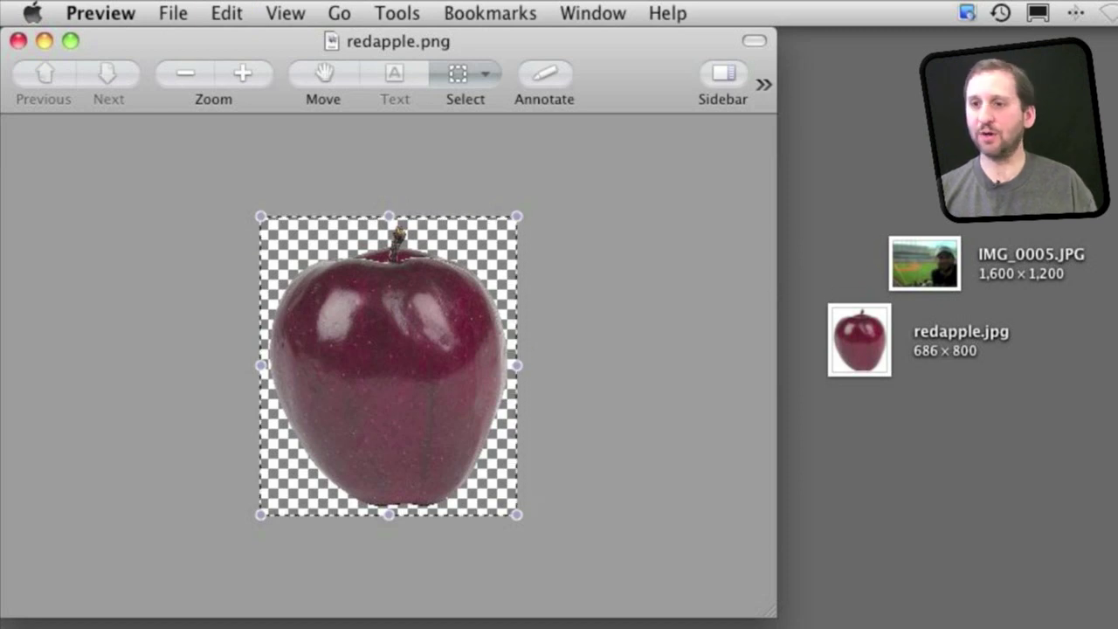
pyautogui.click(396, 13)
pyautogui.click(421, 129)
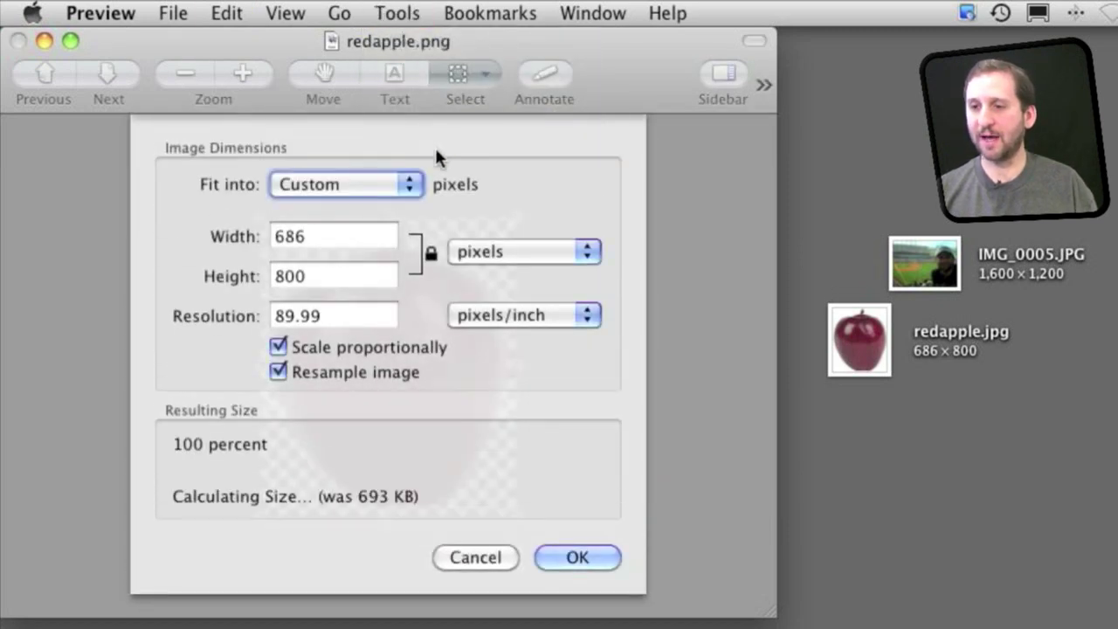
# Resize redapple.png to 1280 × 720 with proportions unlocked
pyautogui.click(431, 254)
pyautogui.click(359, 187)
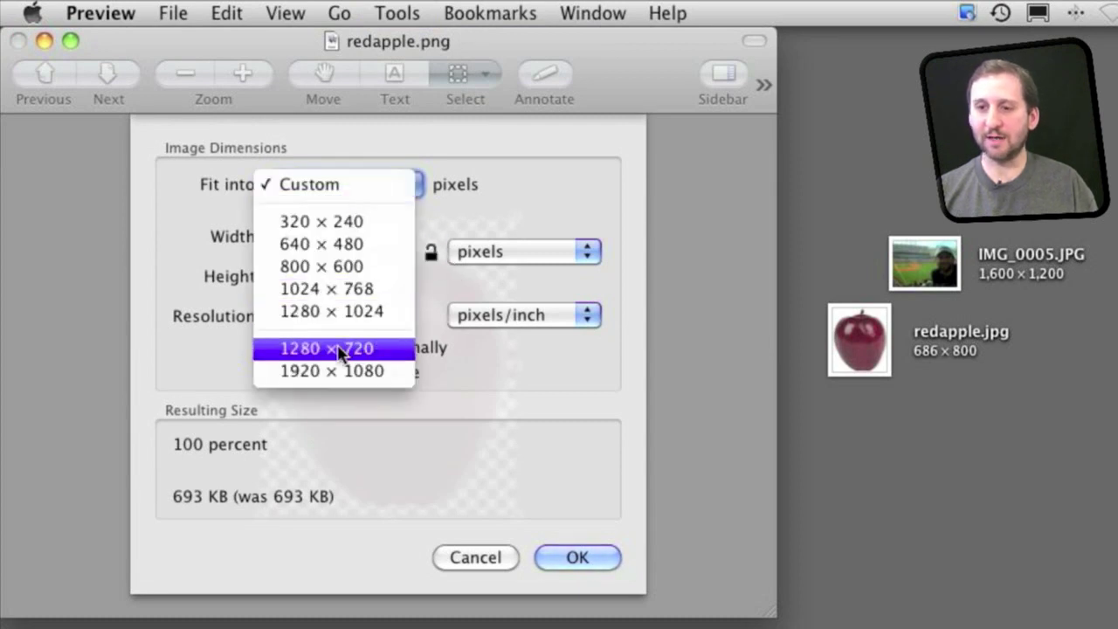
pyautogui.click(373, 349)
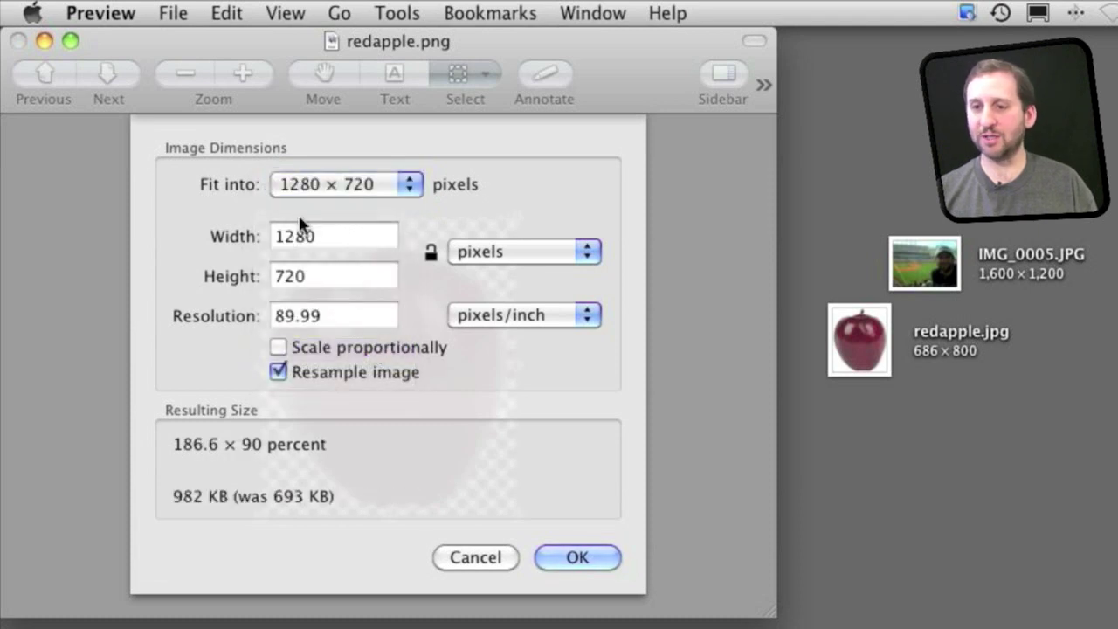
pyautogui.click(583, 556)
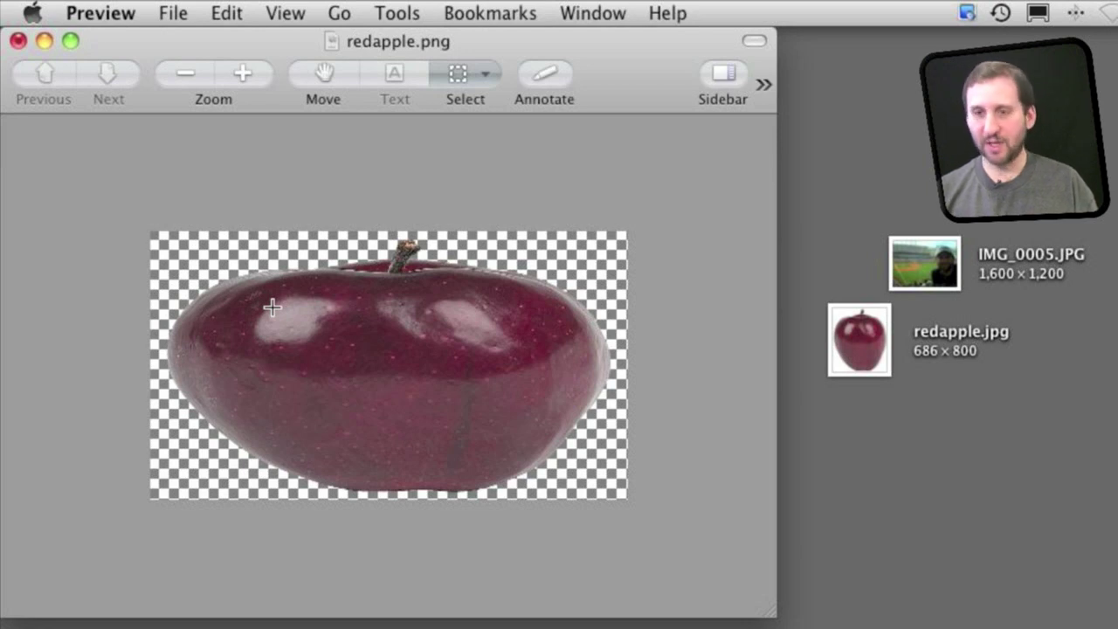
# Clear the stretched image, paste the original apple, shrink it, and centre it on the canvas
pyautogui.press('super+a')
pyautogui.press('Delete')
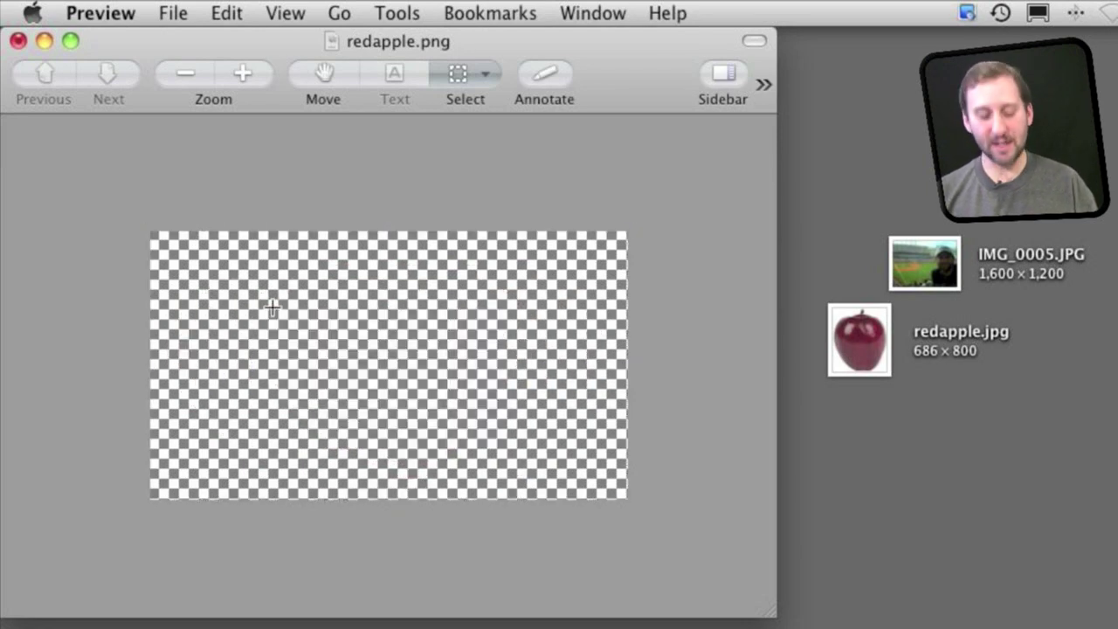
pyautogui.press('super+v')
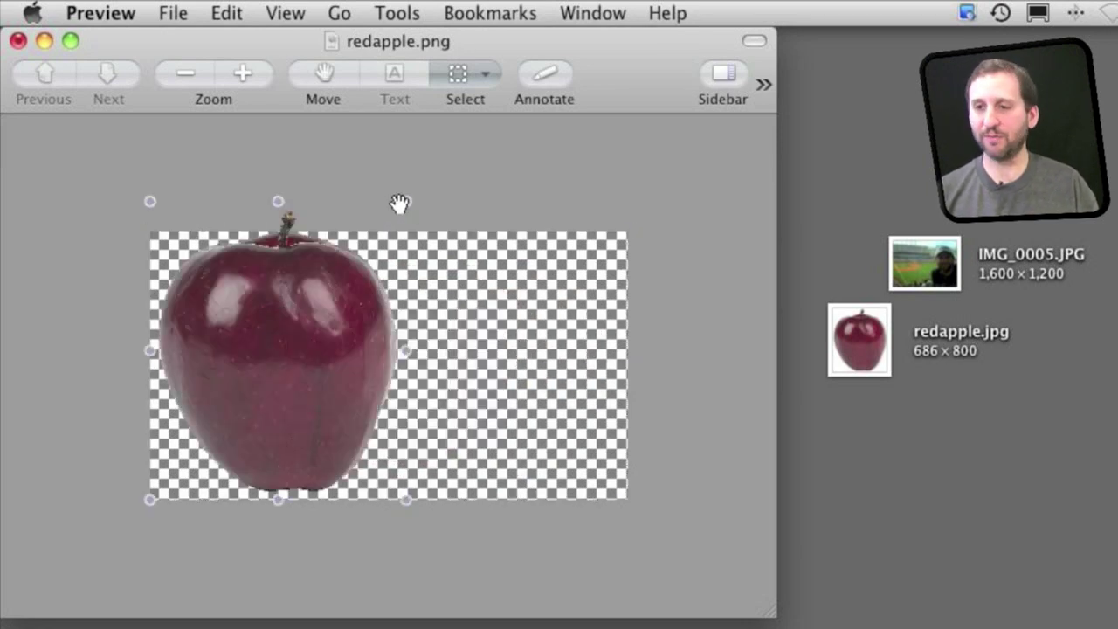
pyautogui.moveTo(408, 202); pyautogui.dragTo(352, 263)
pyautogui.moveTo(259, 379); pyautogui.dragTo(398, 366)
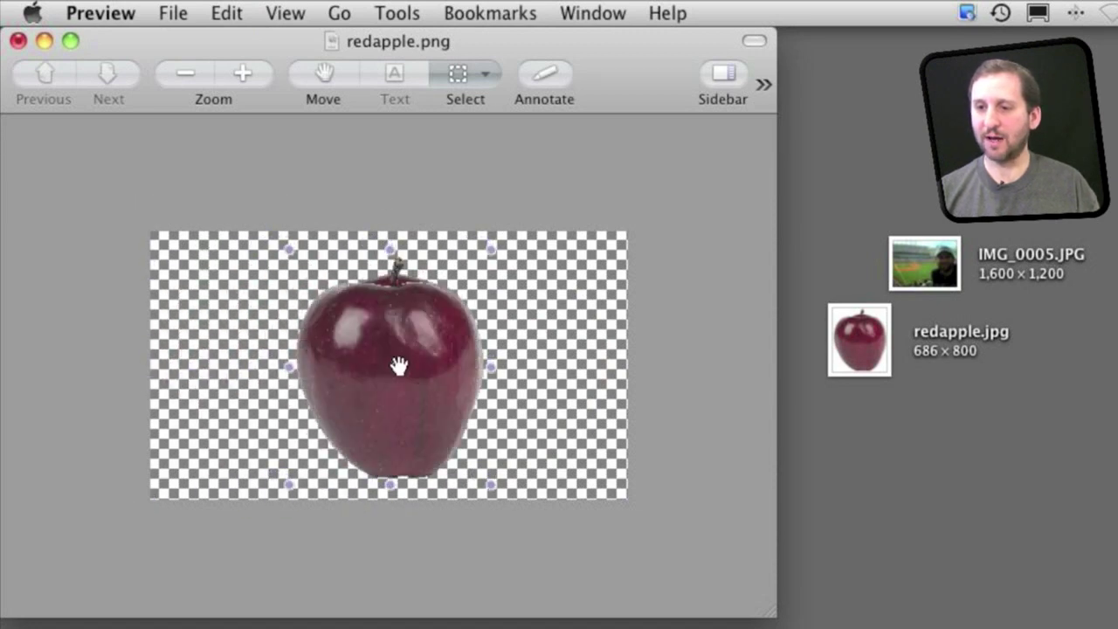
pyautogui.click(363, 186)
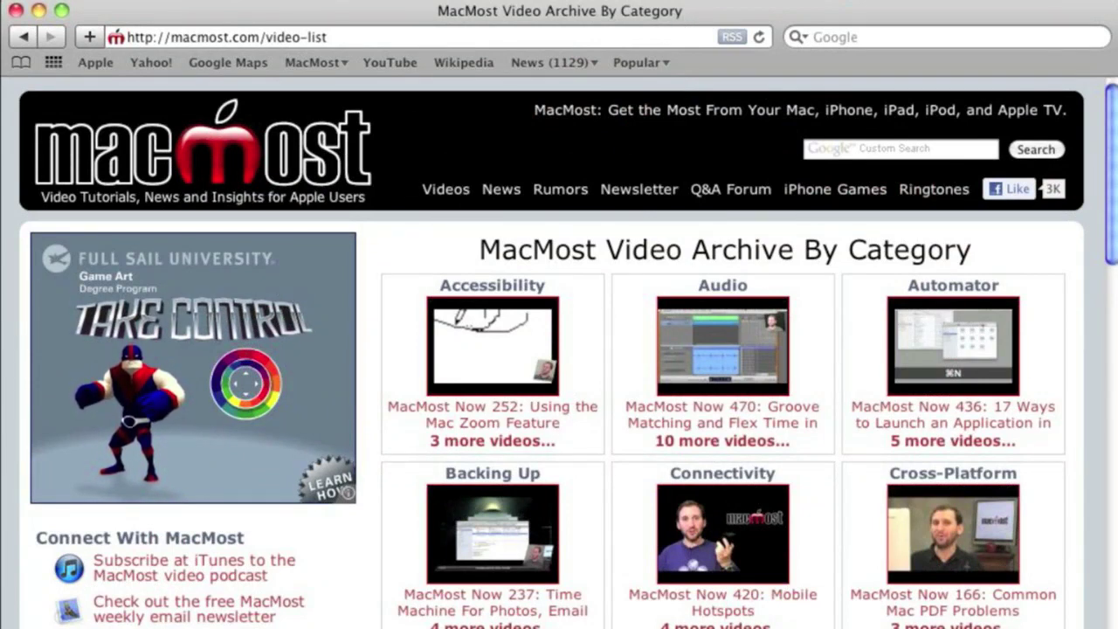
# Scroll the MacMost video-list page down to the Graphics and iMovie categories
pyautogui.scroll(-10, 1113, 232)
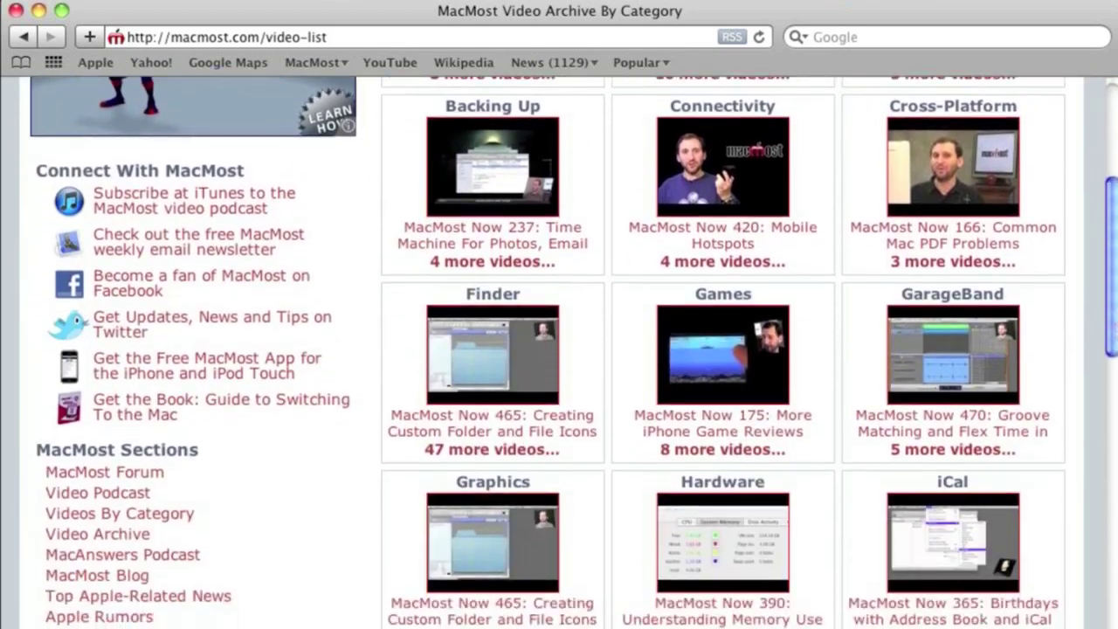
pyautogui.scroll(-5, 723, 350)
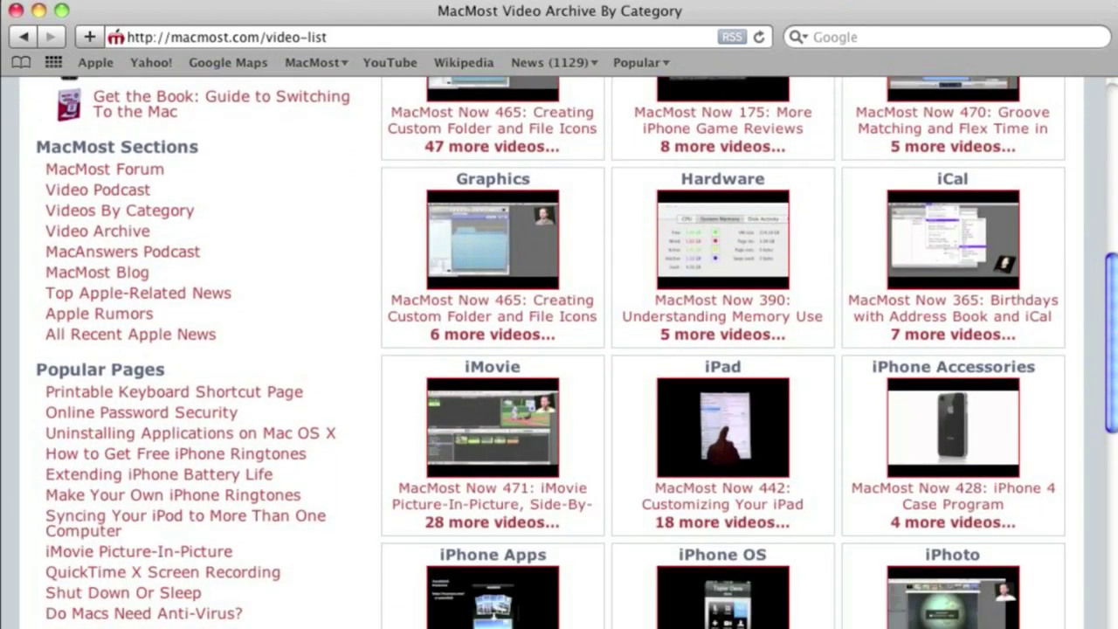